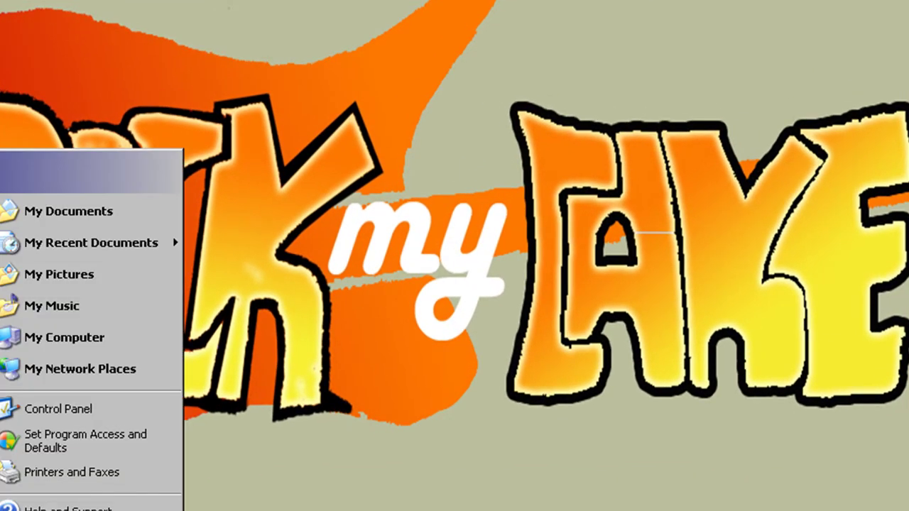
Step: Launch GIMP 2 from the Start menu's All Programs list
mouse_move(305, 131)
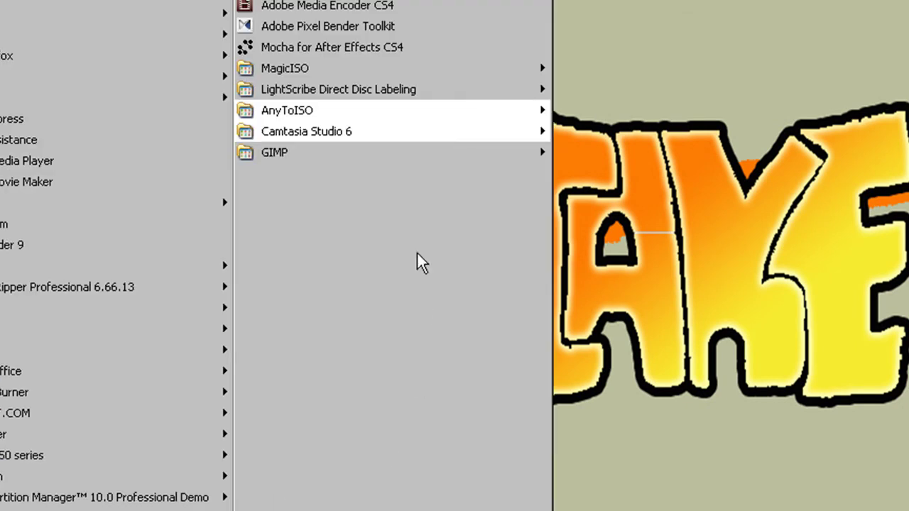
mouse_move(419, 137)
mouse_move(414, 158)
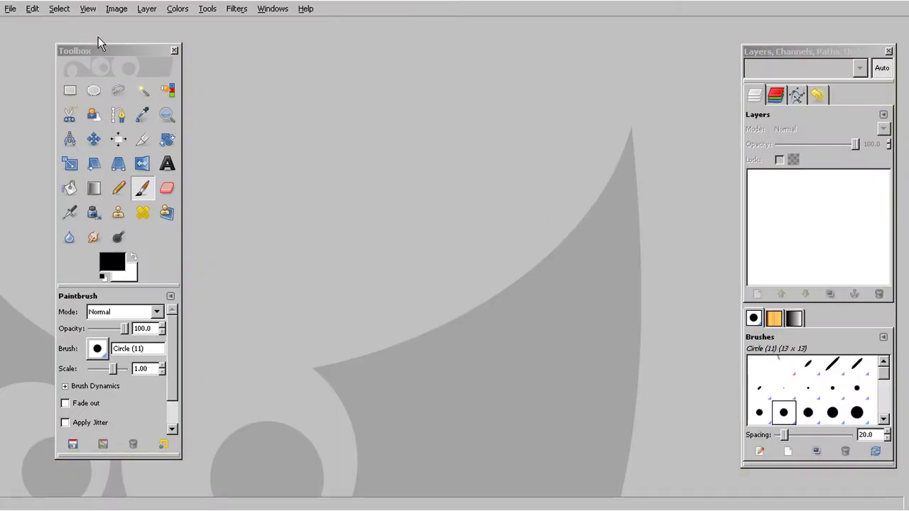
Step: Move the Toolbox further left and focus the empty image window
left_click_drag(117, 50, 71, 49)
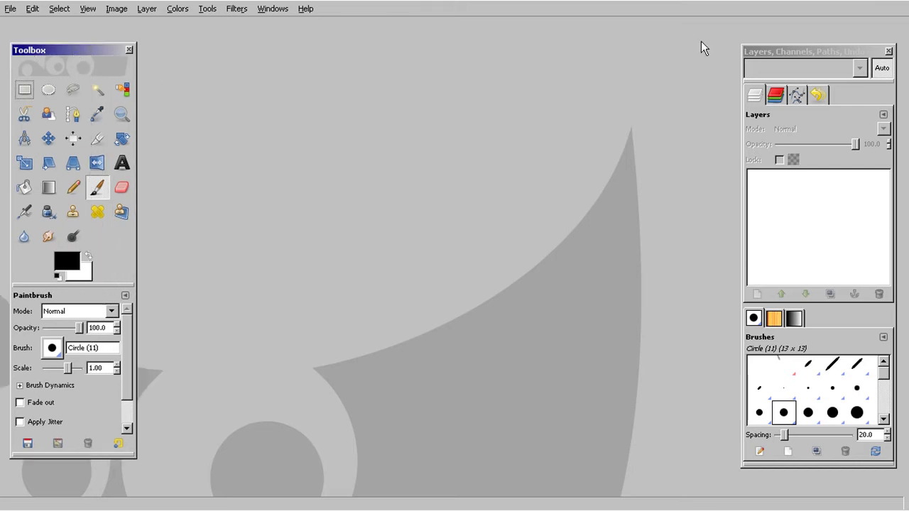
left_click(903, 5)
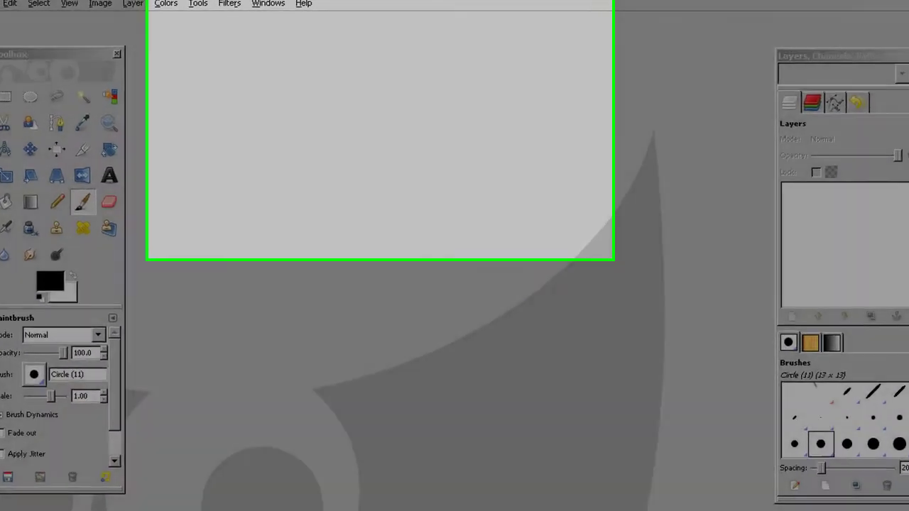
Step: Start a new image measured in inches with width 11 and height 8.5
left_click(7, 3)
left_click(50, 29)
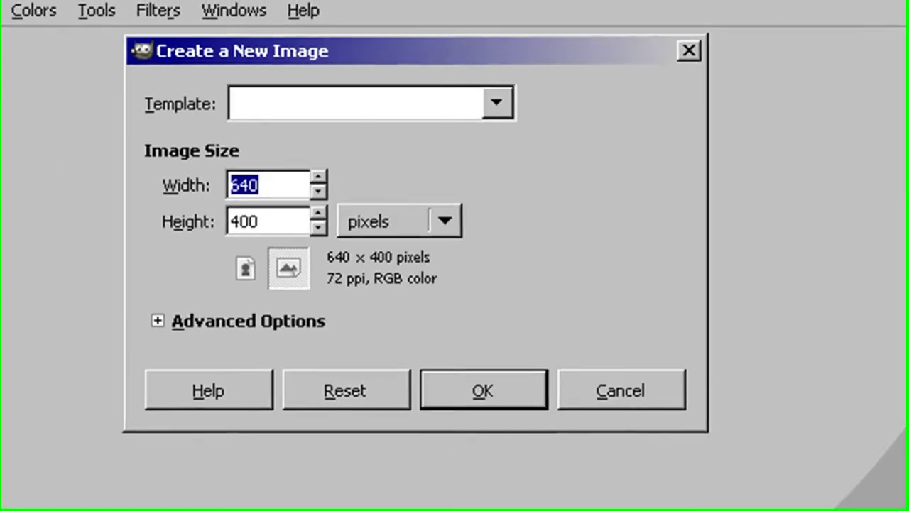
left_click(498, 104)
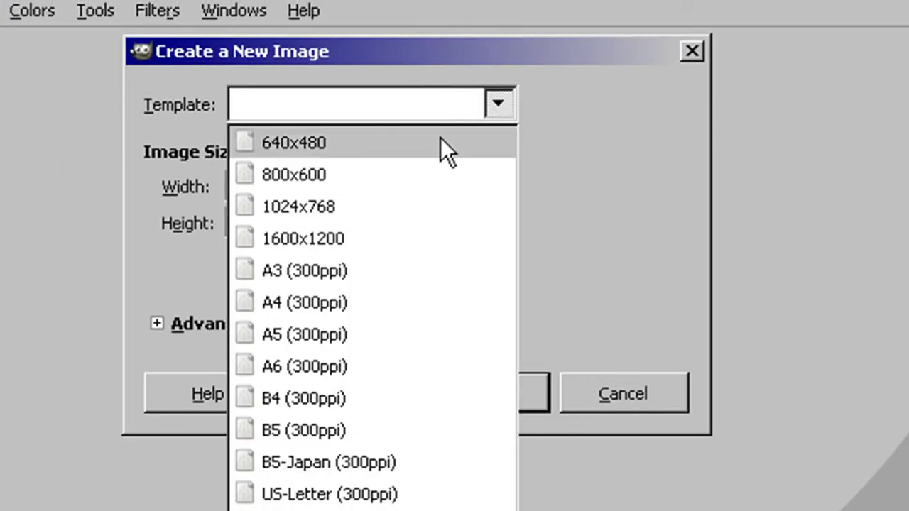
left_click(596, 194)
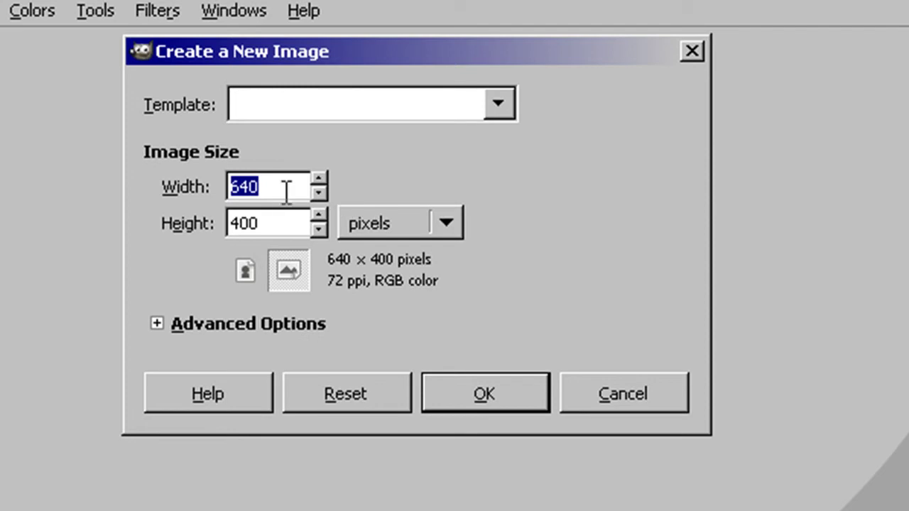
left_click_drag(284, 186, 169, 189)
left_click(443, 226)
left_click(407, 263)
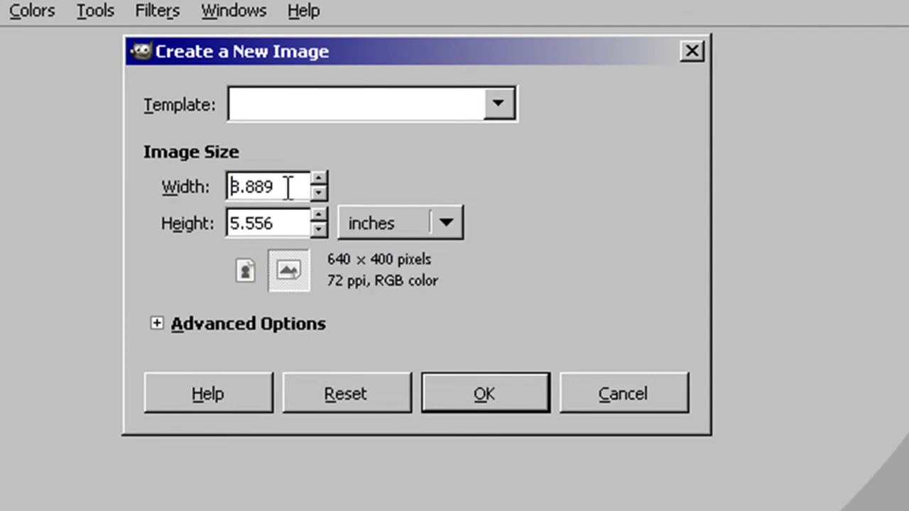
left_click_drag(290, 186, 165, 188)
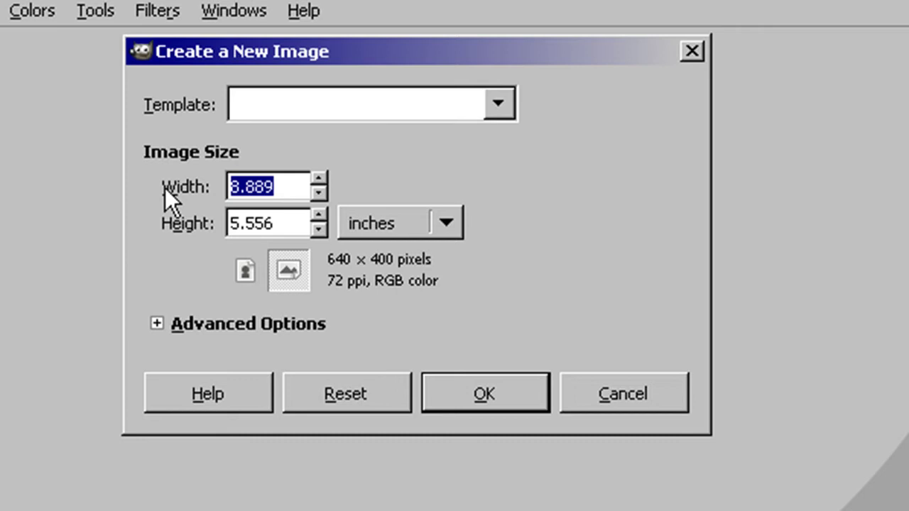
type("11")
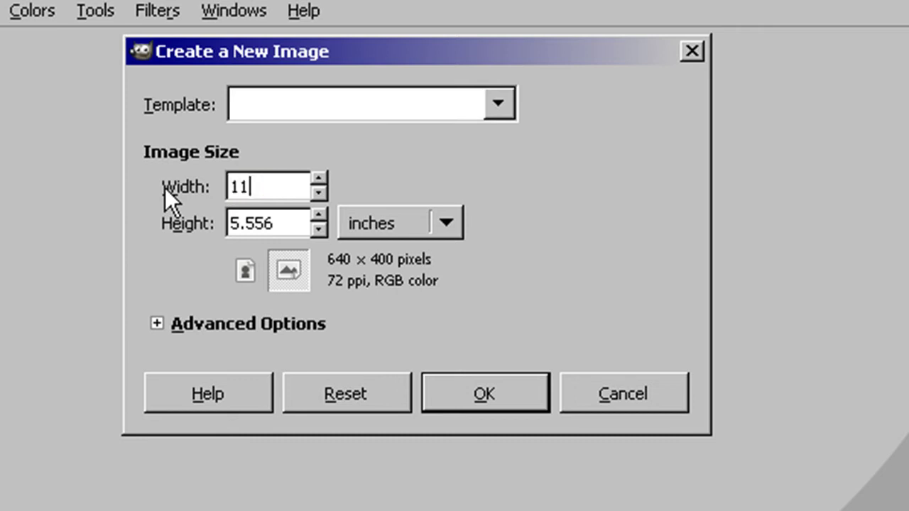
left_click(305, 223)
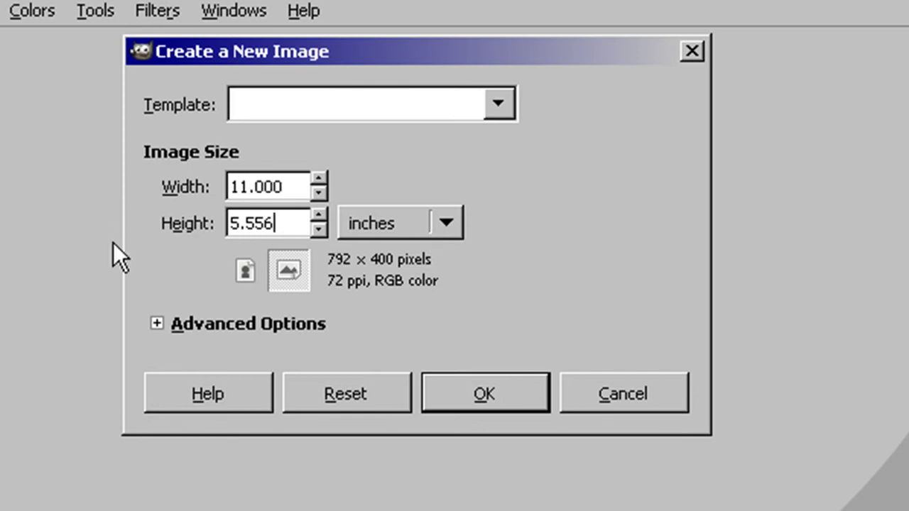
left_click_drag(293, 223, 179, 226)
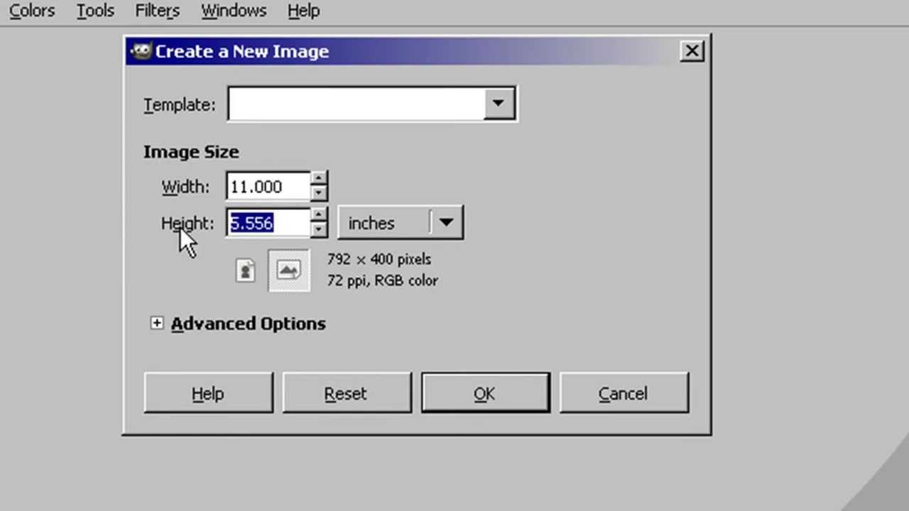
type("8.5")
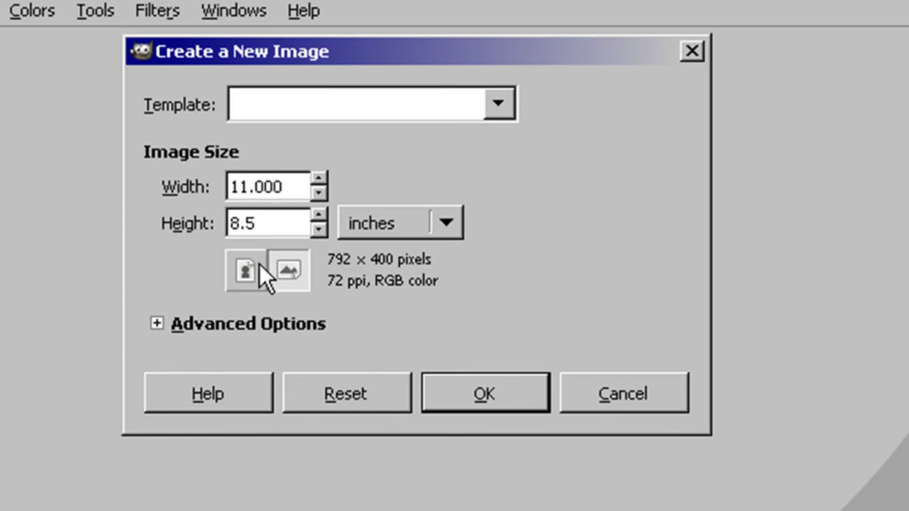
Step: Set the page orientation to landscape and create the blank 11 × 8.5 inch image
left_click(246, 266)
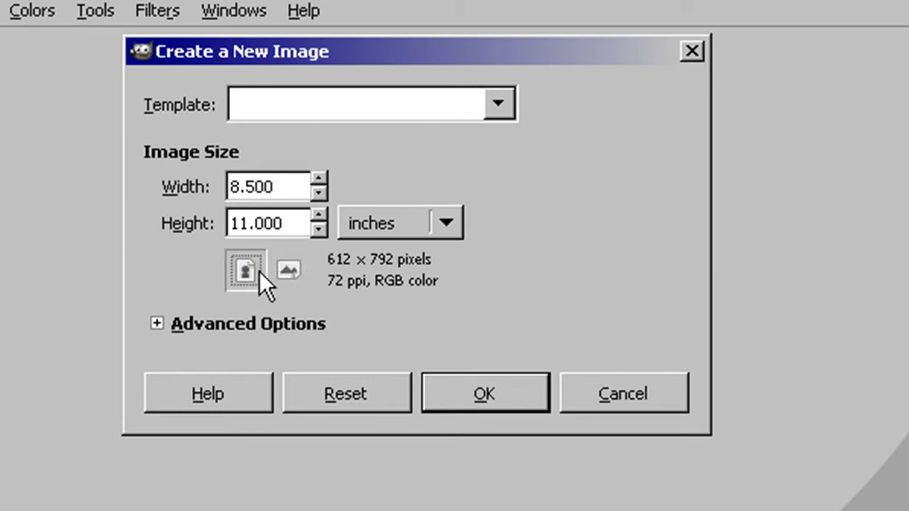
left_click(273, 273)
left_click(230, 274)
left_click(282, 281)
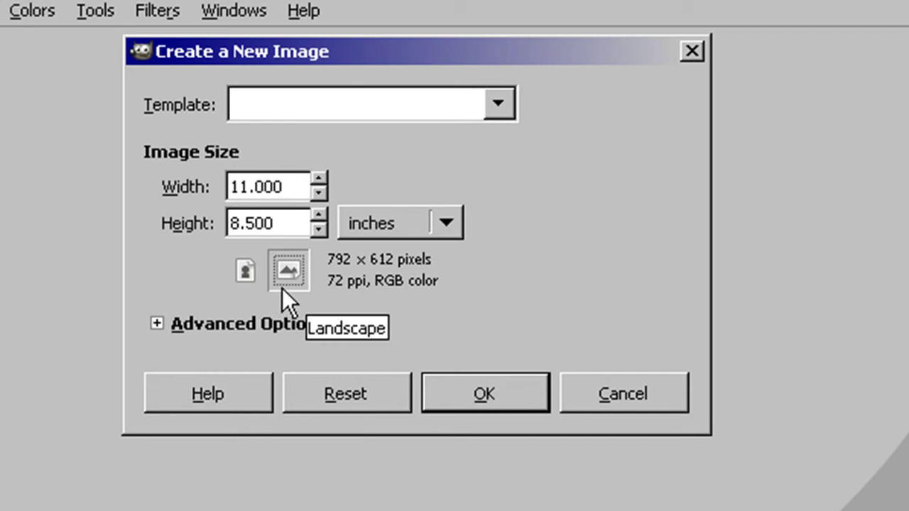
left_click(253, 273)
left_click(284, 270)
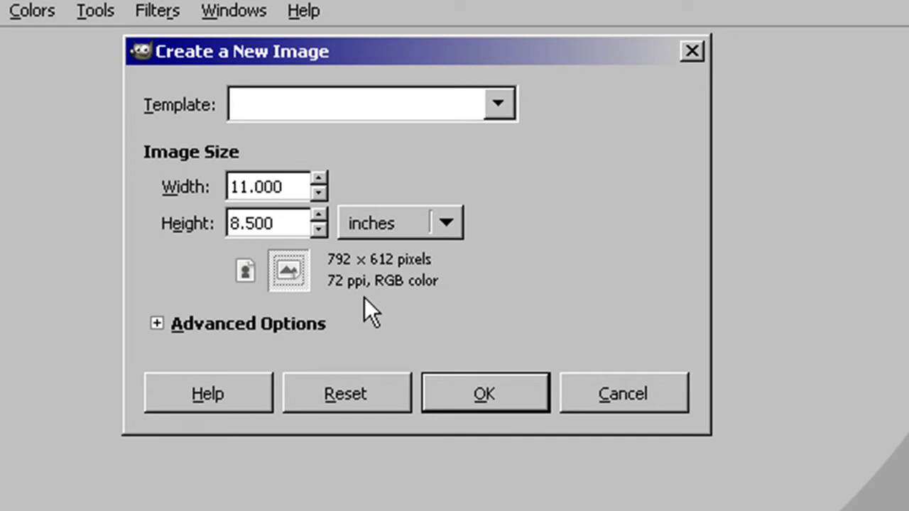
left_click(473, 390)
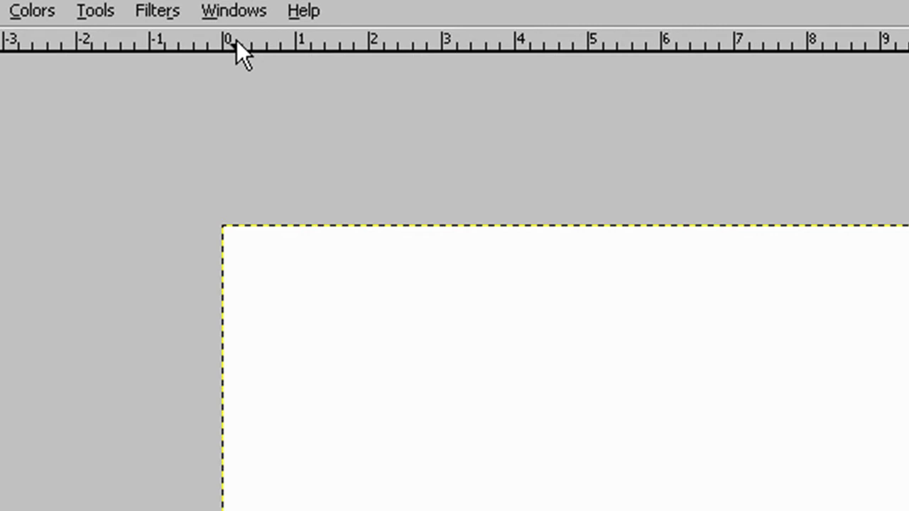
Step: Place horizontal guides just inside the top and bottom edges of the page
left_click_drag(236, 40, 214, 42)
left_click_drag(227, 47, 219, 267)
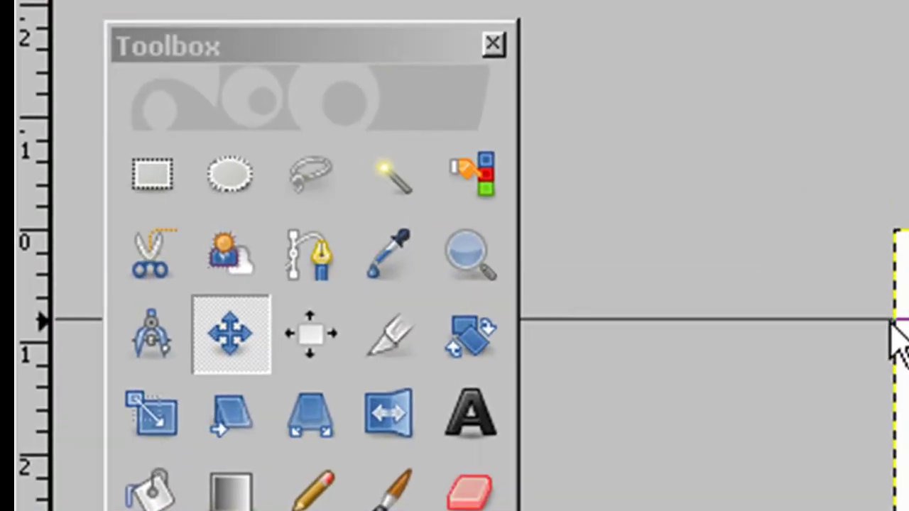
left_click_drag(889, 320, 888, 298)
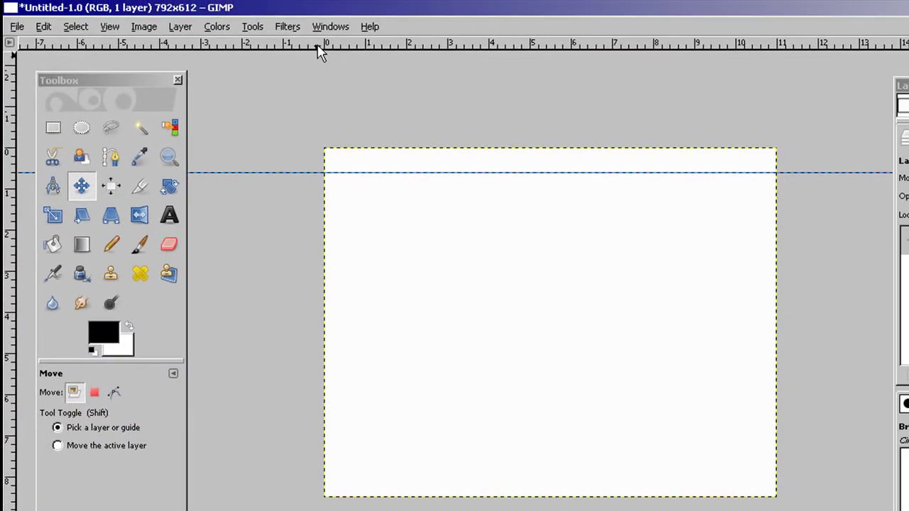
left_click_drag(321, 53, 306, 477)
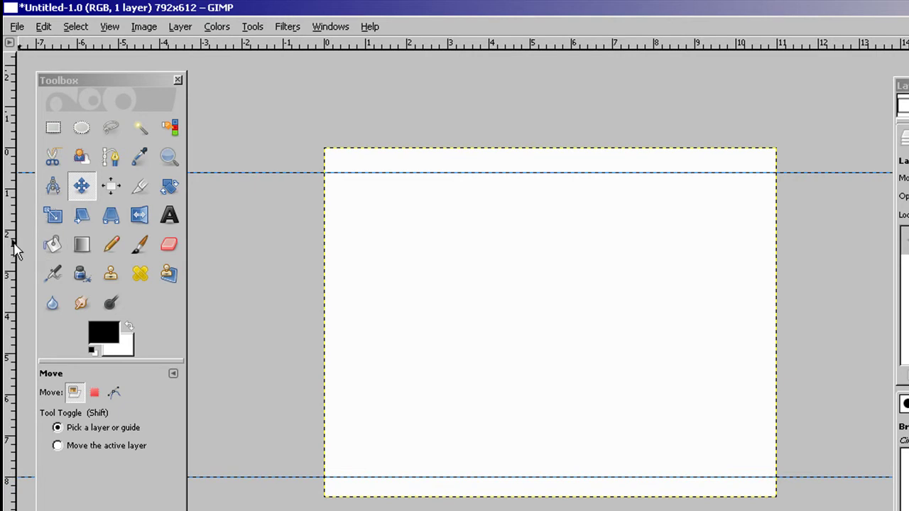
Step: Add a vertical guide near the page's left edge
left_click_drag(8, 260, 345, 291)
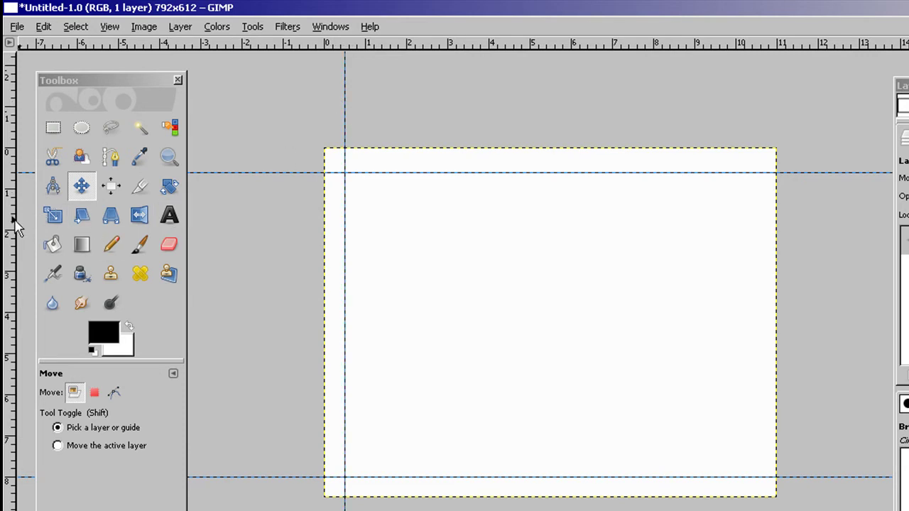
left_click_drag(12, 226, 756, 229)
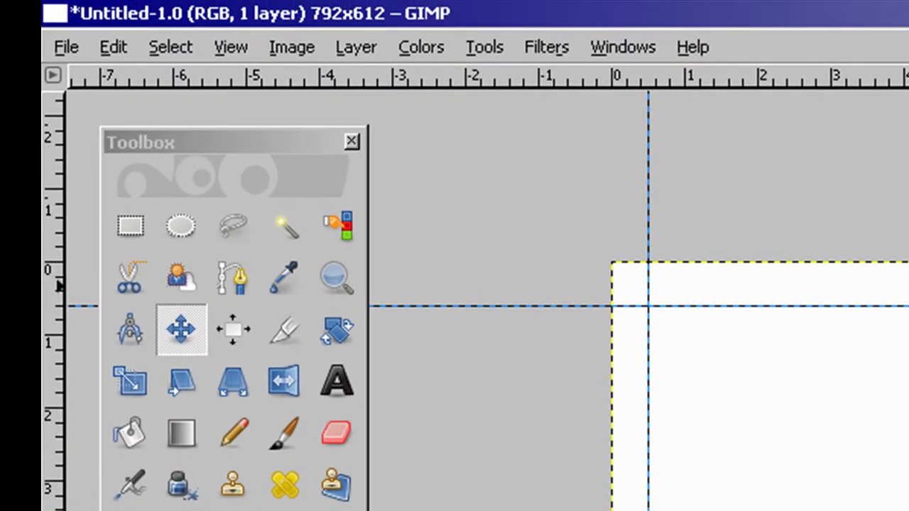
left_click(66, 51)
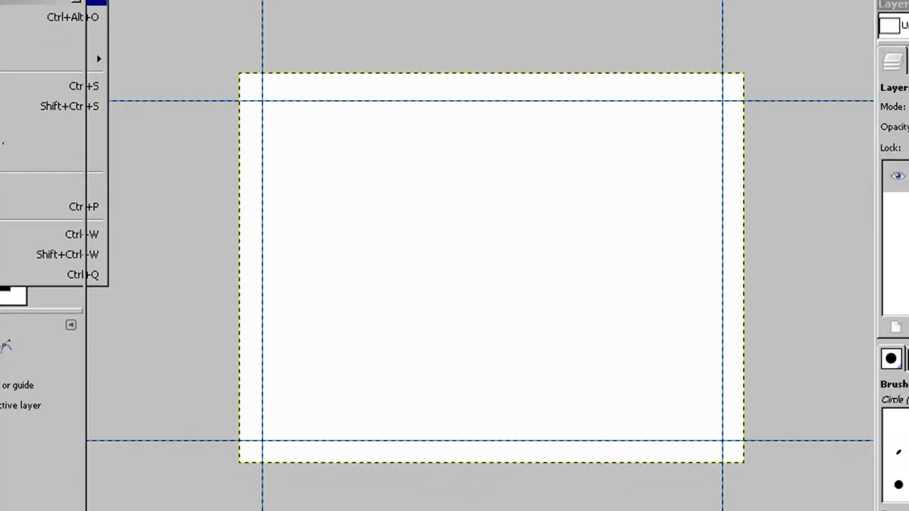
Step: Browse the photos in My Pictures and open IMG_9251.JPG
key("Return")
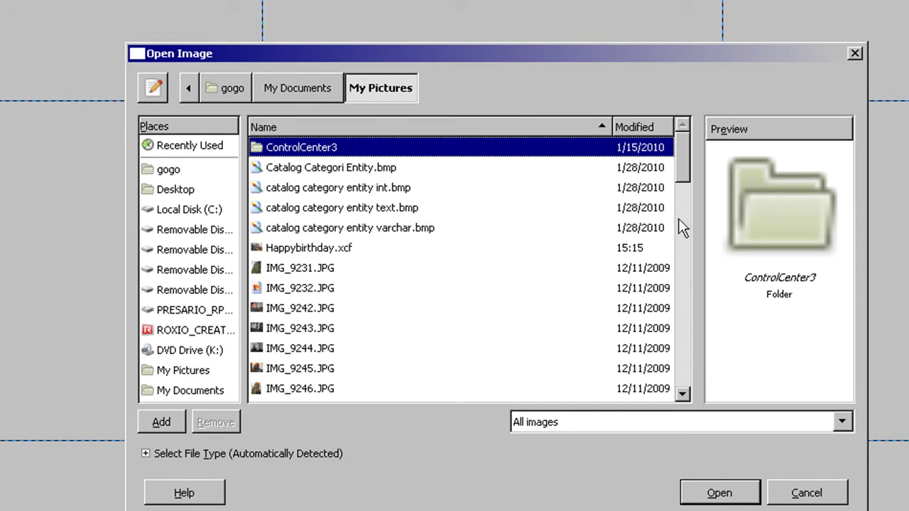
left_click_drag(680, 170, 643, 190)
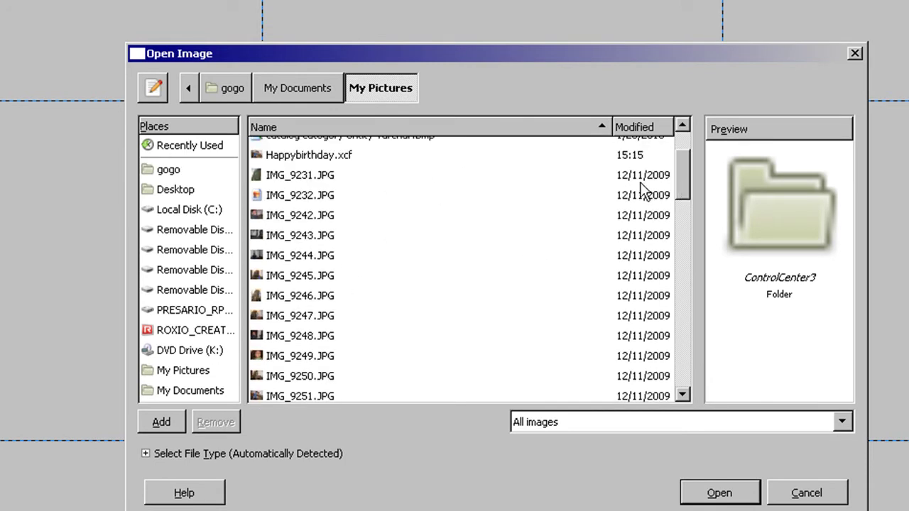
left_click(329, 202)
key("Down")
key("Down")
key("Down")
key("Down")
key("Down")
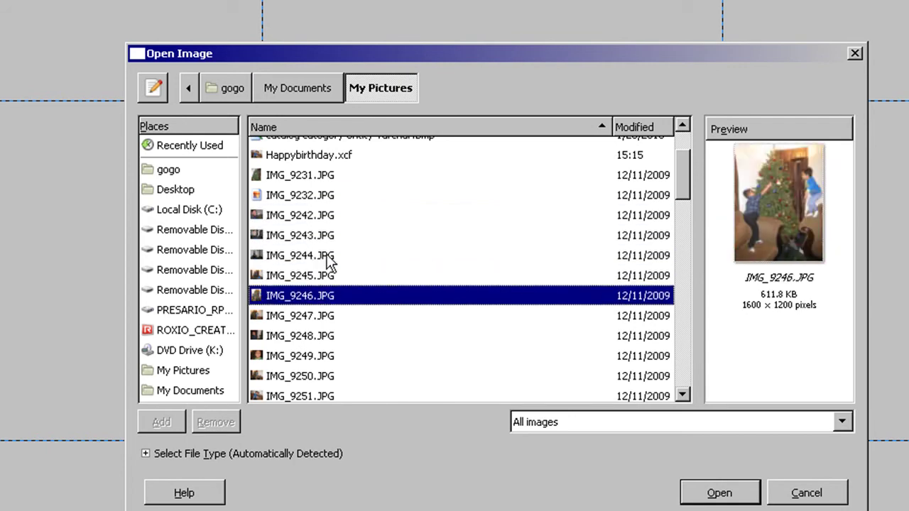
key("Down")
key("Down")
key("Down")
key("Down")
key("Down")
key("Down")
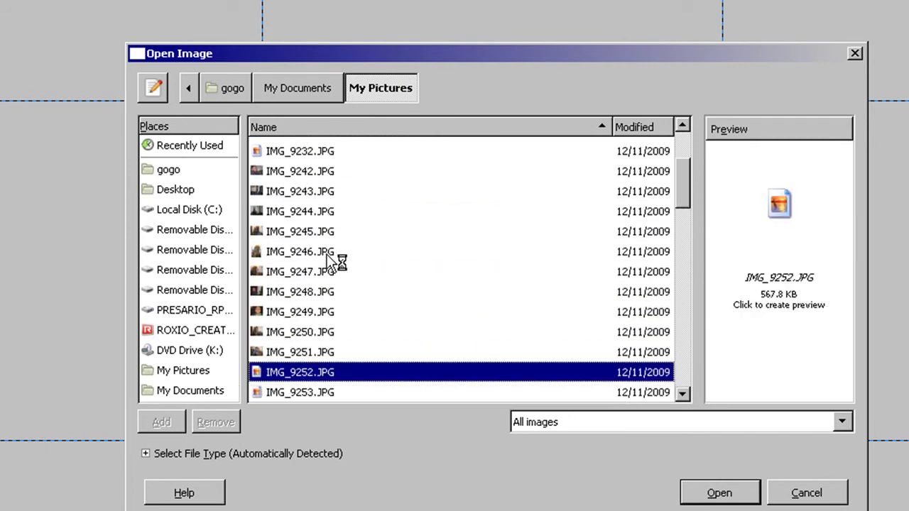
key("Up")
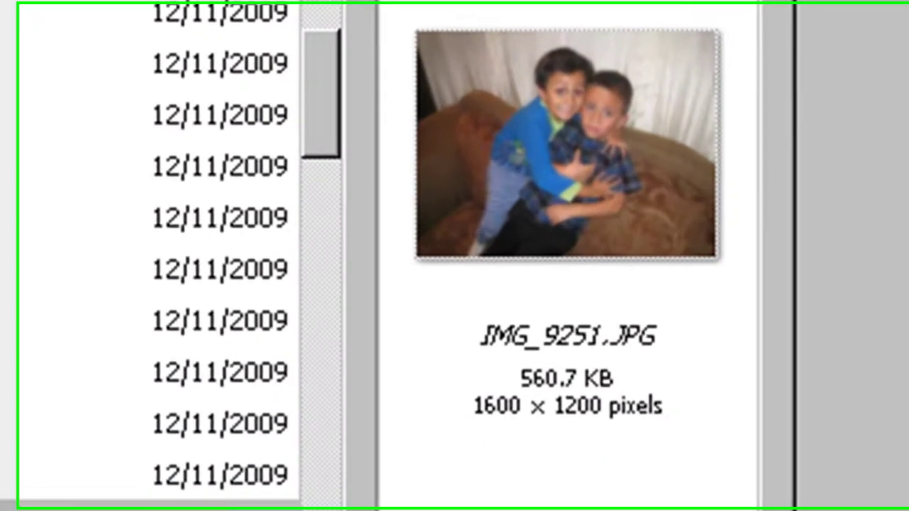
left_click(720, 493)
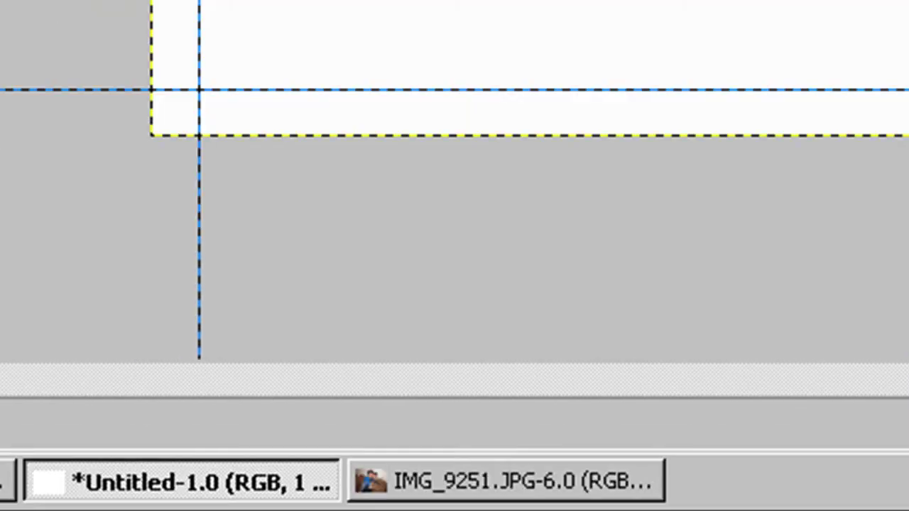
Step: Scale the photo in inches to width 11 and height 8.5, giving 816 × 612 pixels
left_click(490, 497)
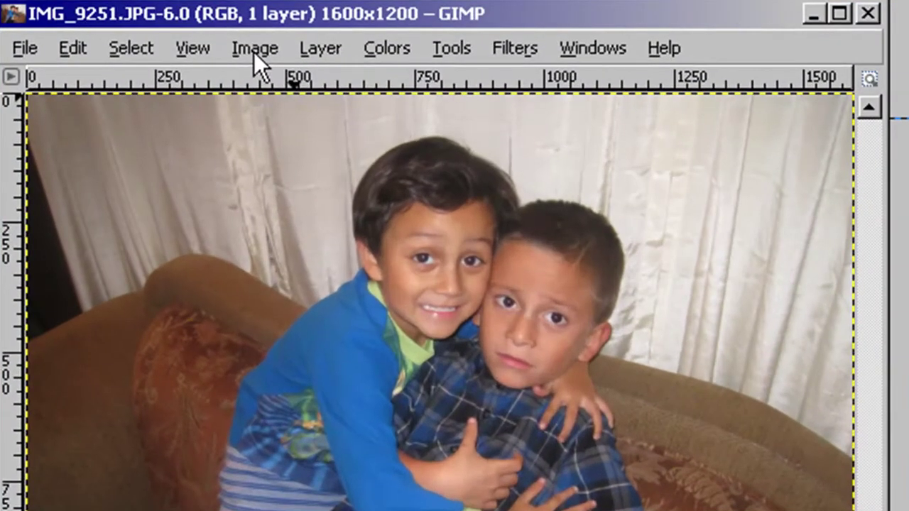
left_click(380, 112)
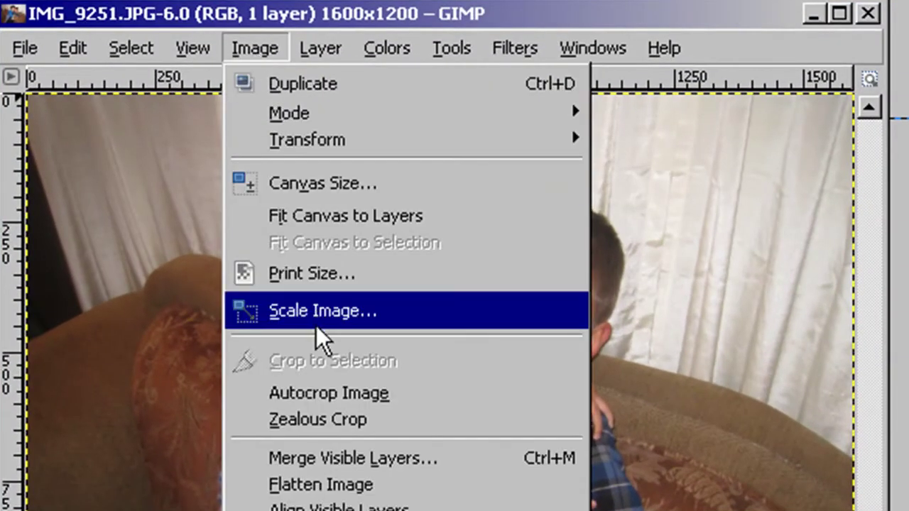
left_click(370, 319)
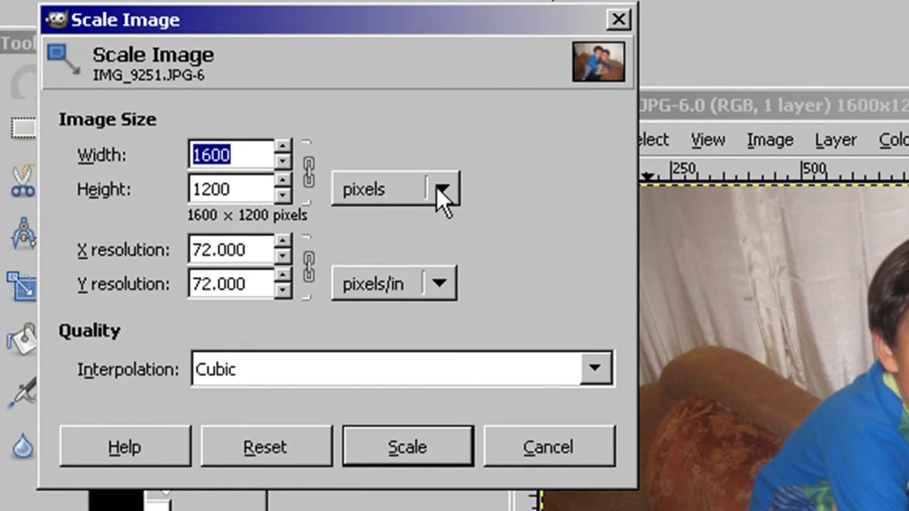
left_click(443, 189)
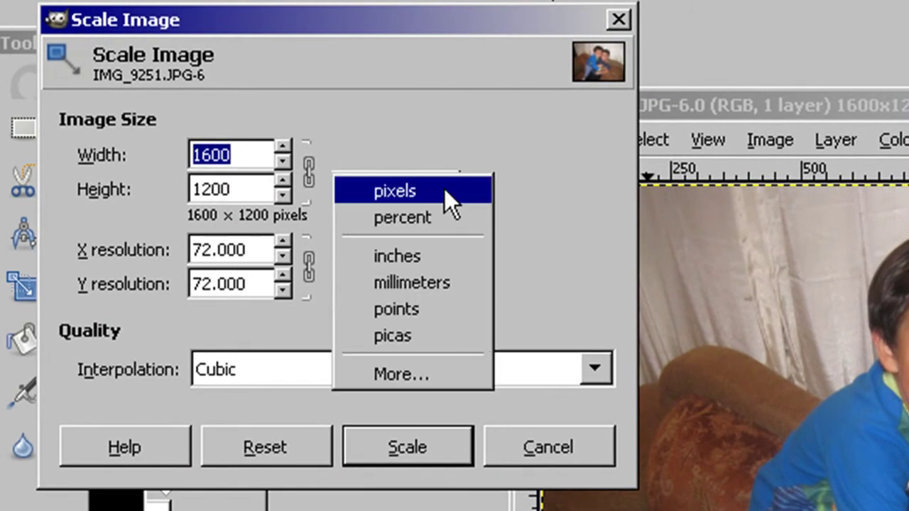
left_click(447, 260)
double_click(262, 161)
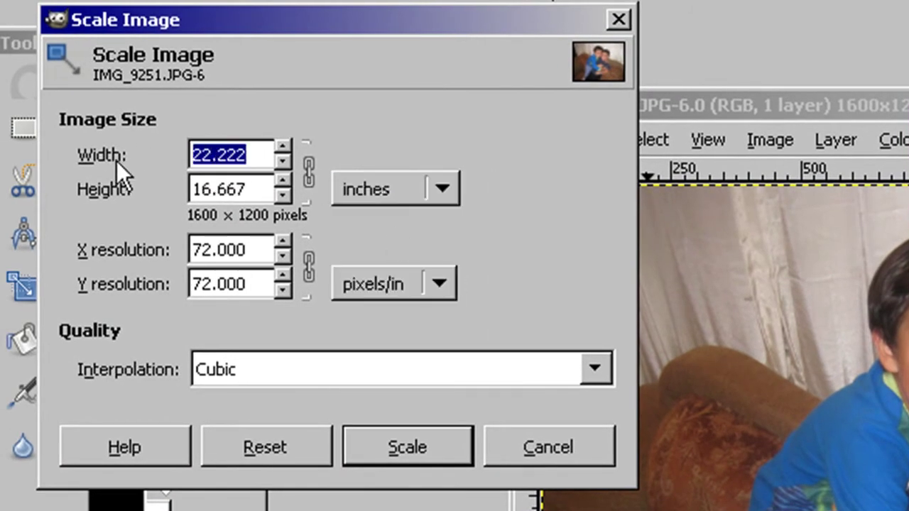
type("111")
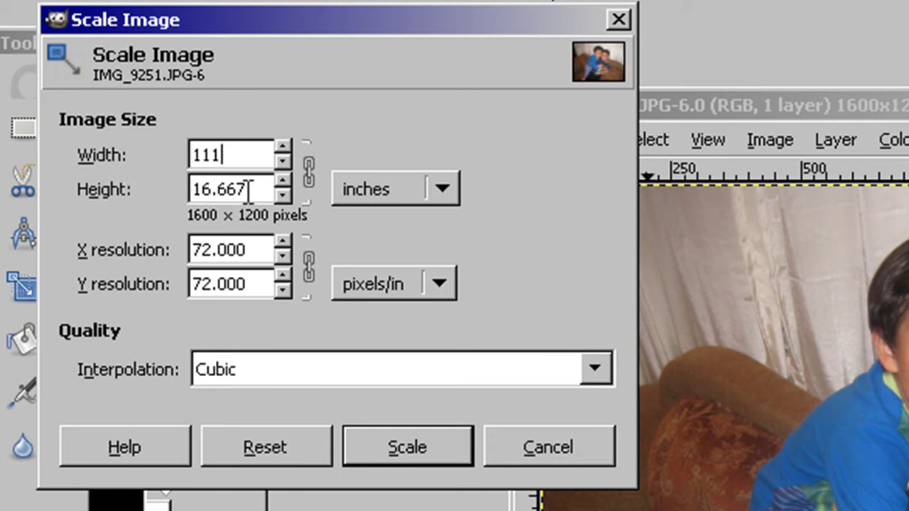
key("BackSpace")
key("Tab")
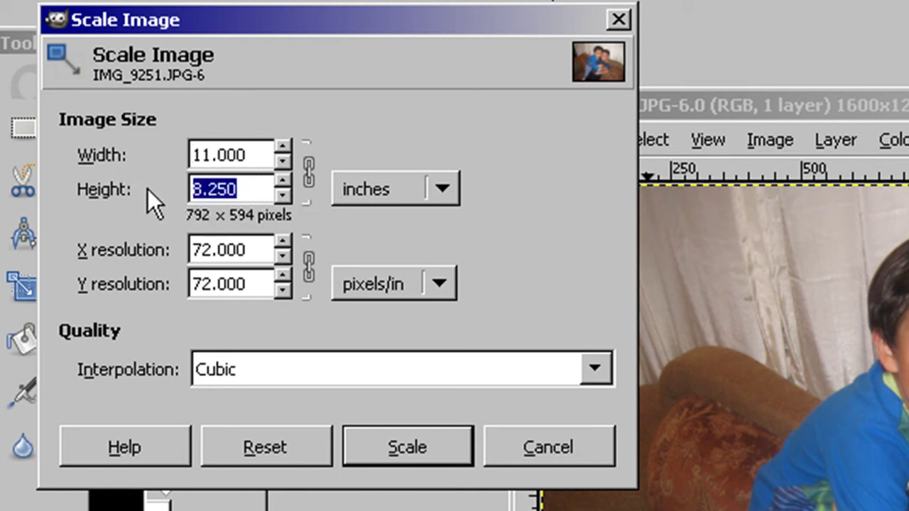
type("8.5")
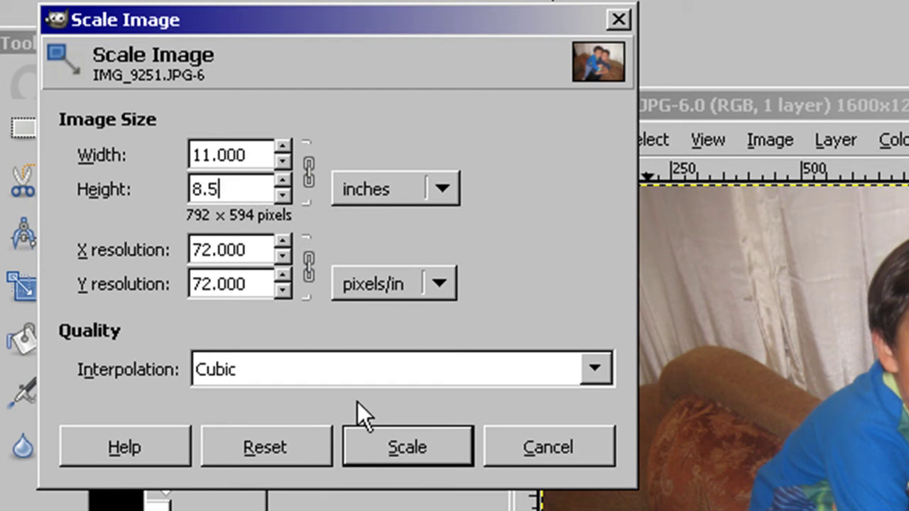
left_click(421, 445)
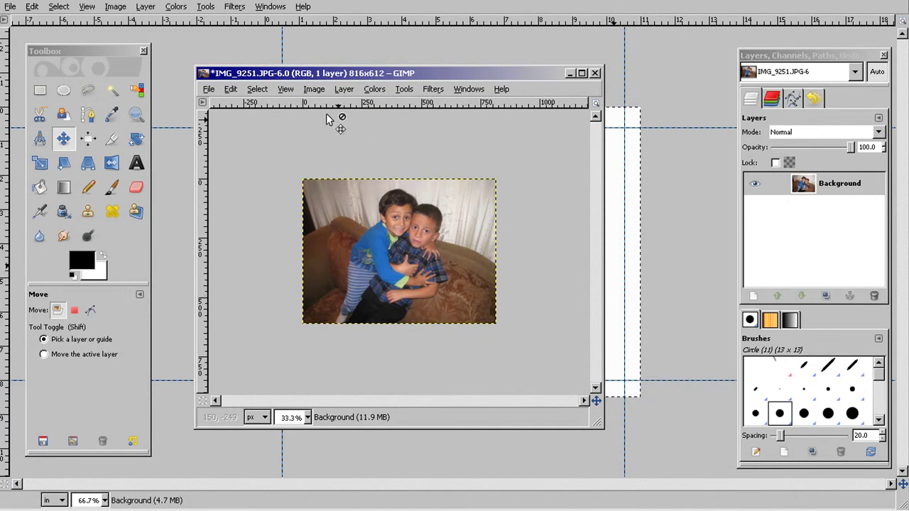
Step: Select all of the scaled photo, copy it, and bring Untitled-1 forward
left_click(249, 89)
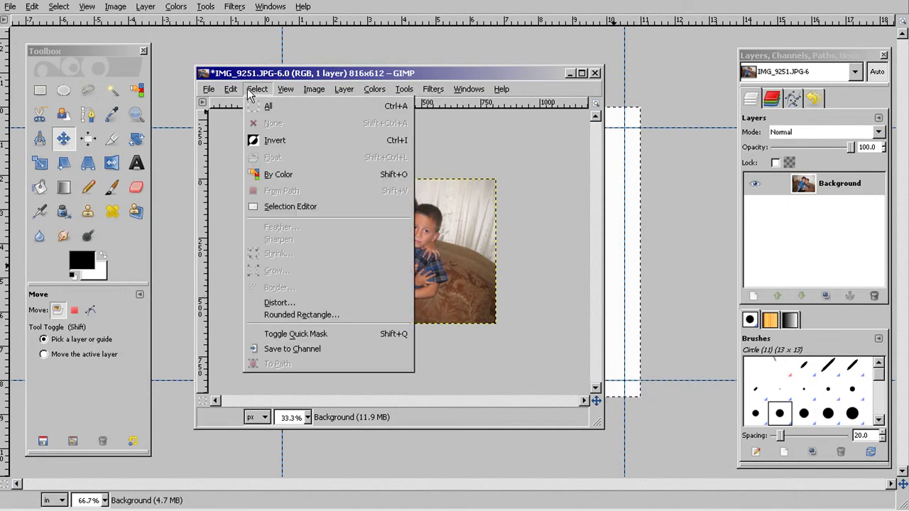
left_click(270, 107)
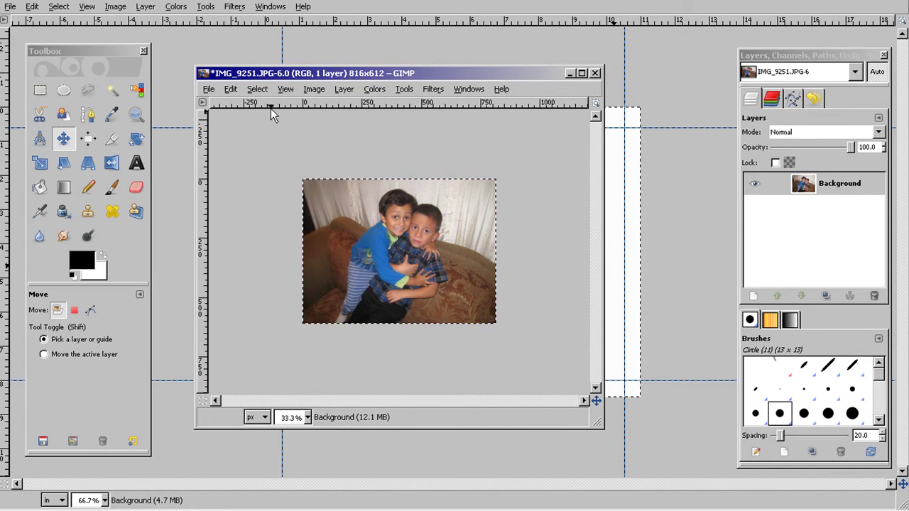
left_click(245, 90)
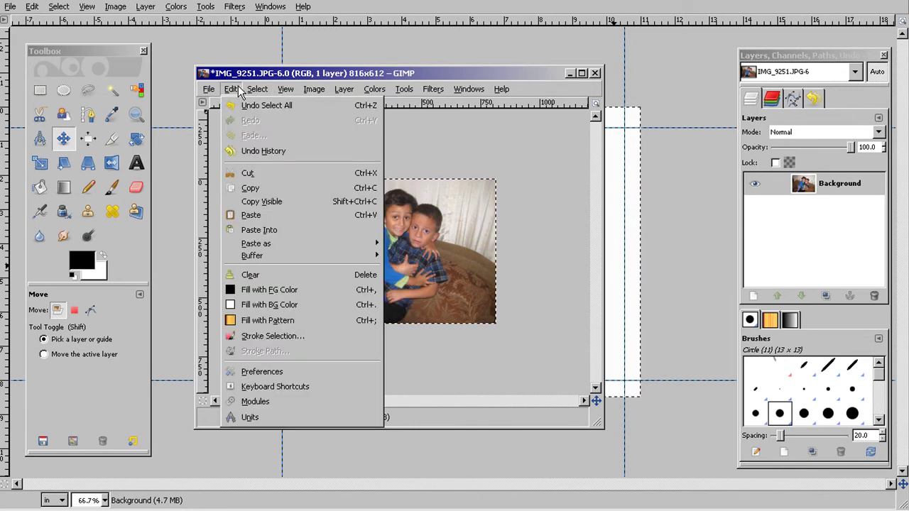
left_click(266, 189)
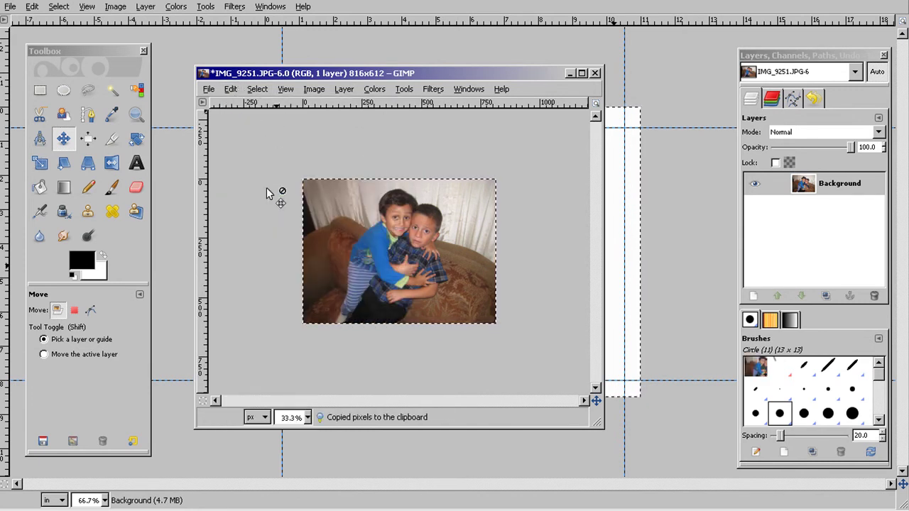
left_click(401, 5)
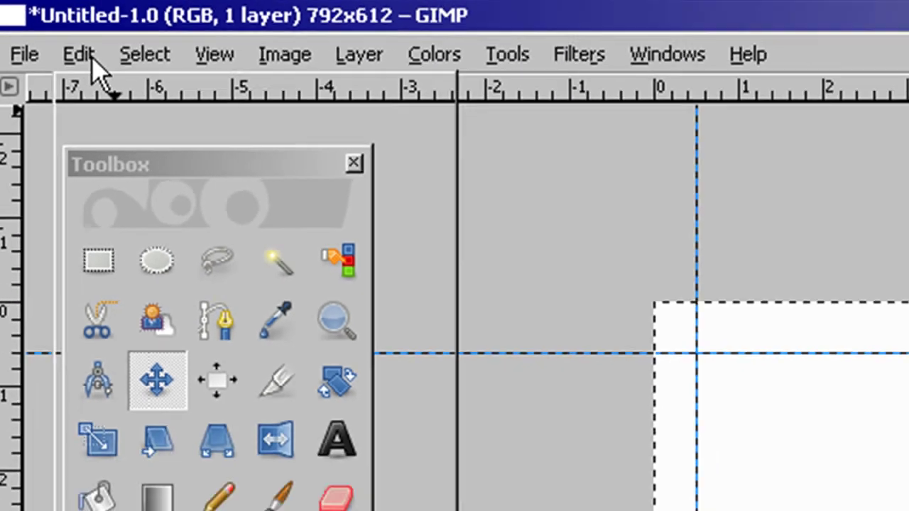
Step: Paste the photo into Untitled-1 and turn the floating selection into a new layer
left_click(100, 67)
left_click(57, 148)
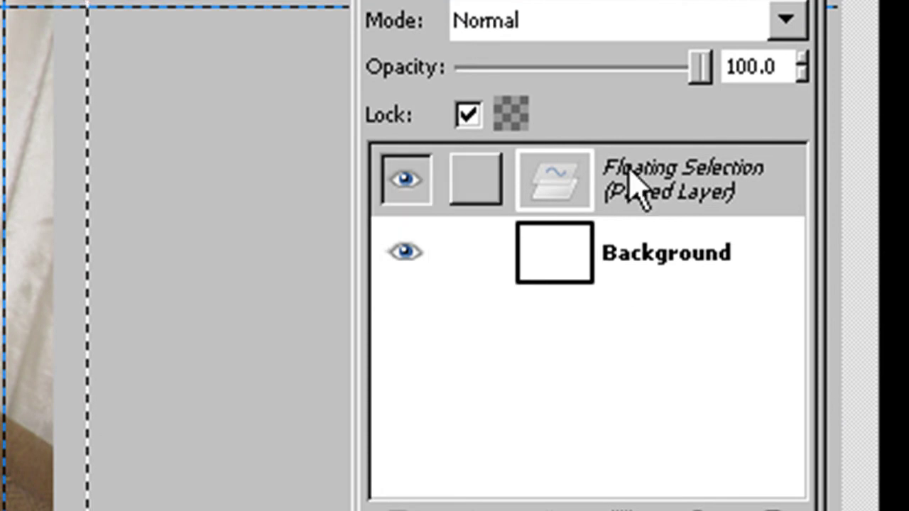
right_click(631, 183)
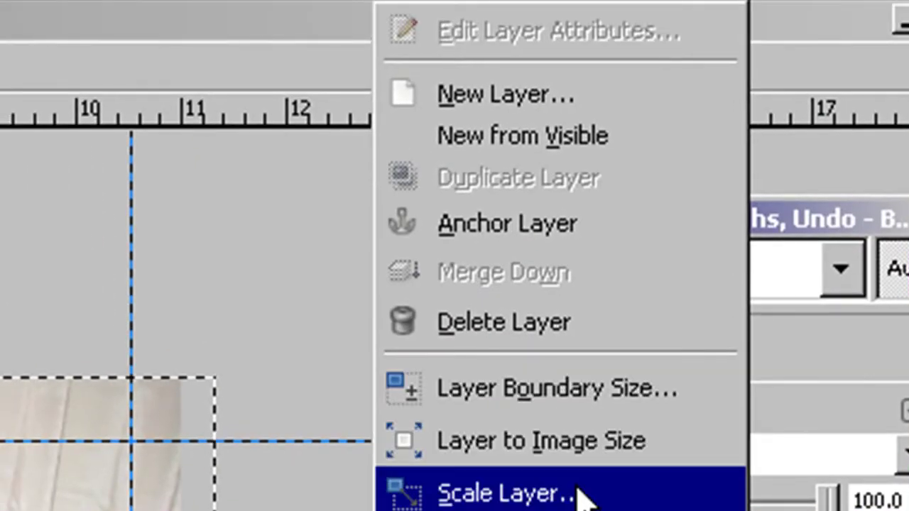
left_click(587, 106)
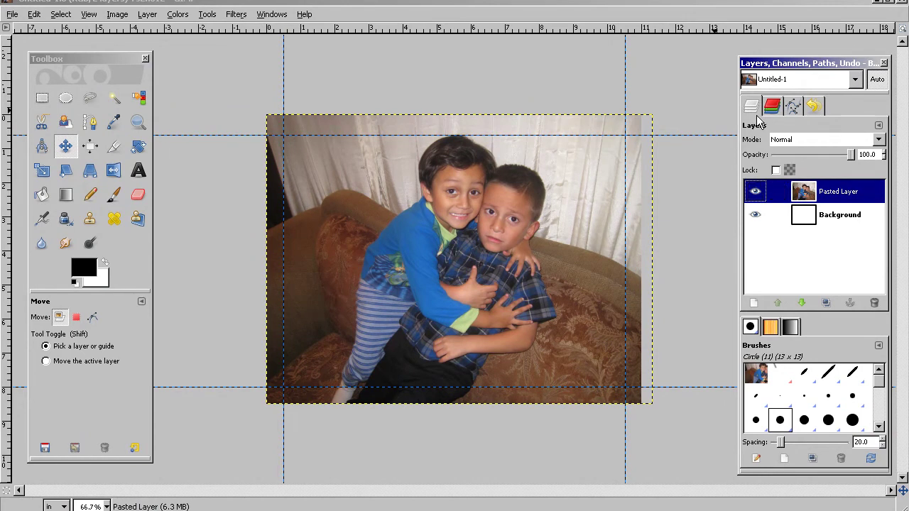
left_click_drag(25, 50, 354, 57)
left_click(83, 58)
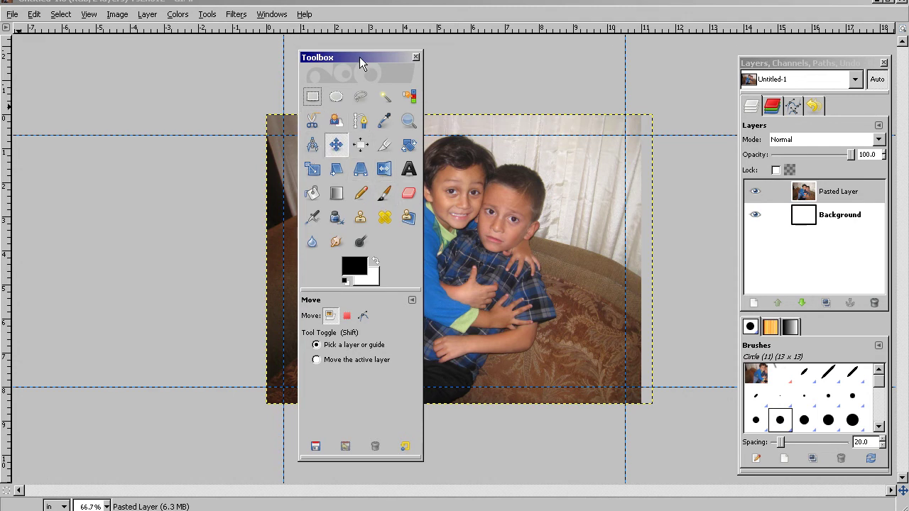
Step: Move the Toolbox and Layers windows off the photo, then toggle Pasted Layer's visibility off and on
left_click_drag(360, 57, 84, 48)
left_click_drag(773, 66, 514, 61)
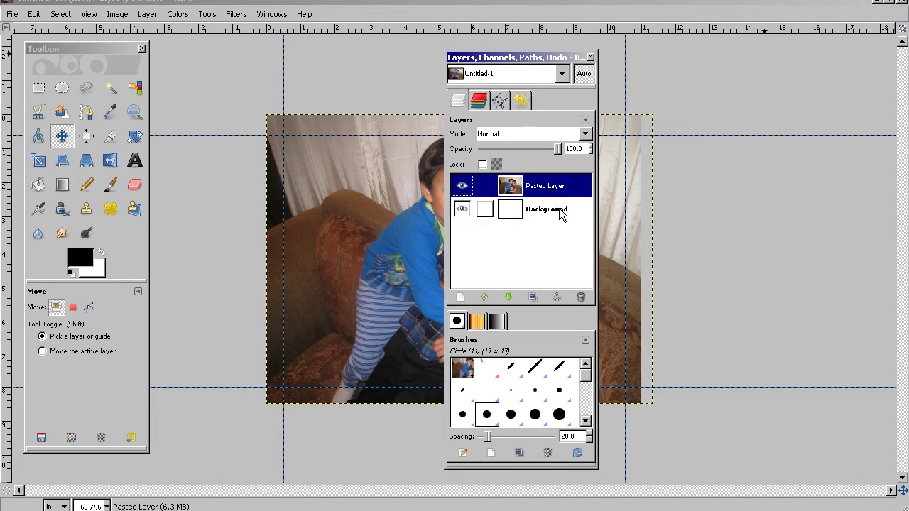
left_click(462, 187)
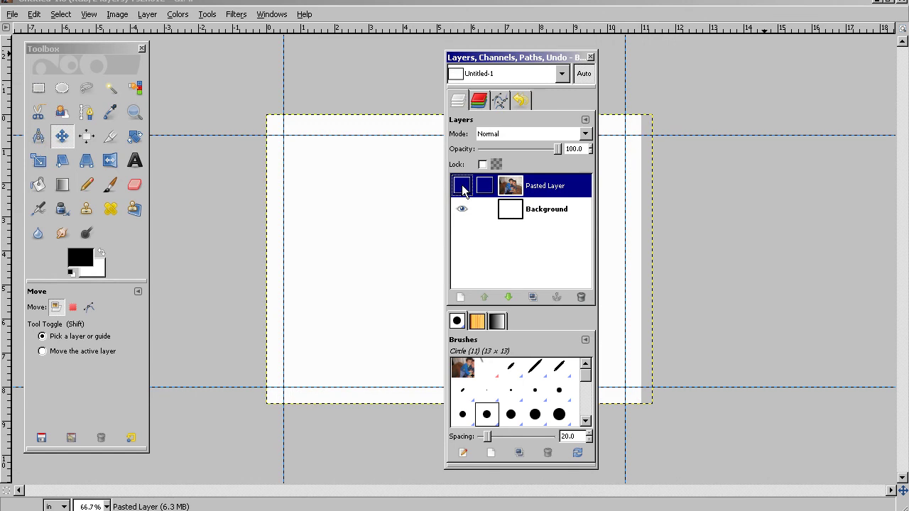
left_click(462, 187)
left_click(462, 187)
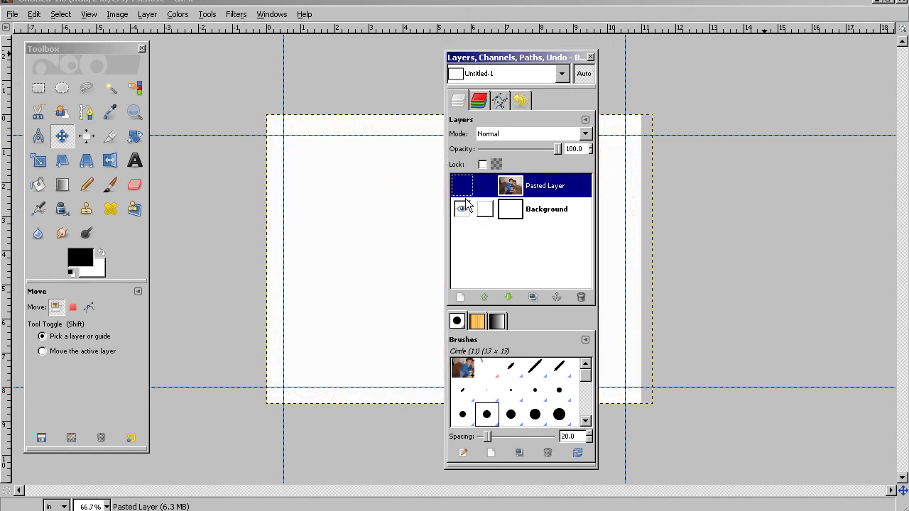
left_click(462, 186)
left_click_drag(563, 59, 815, 59)
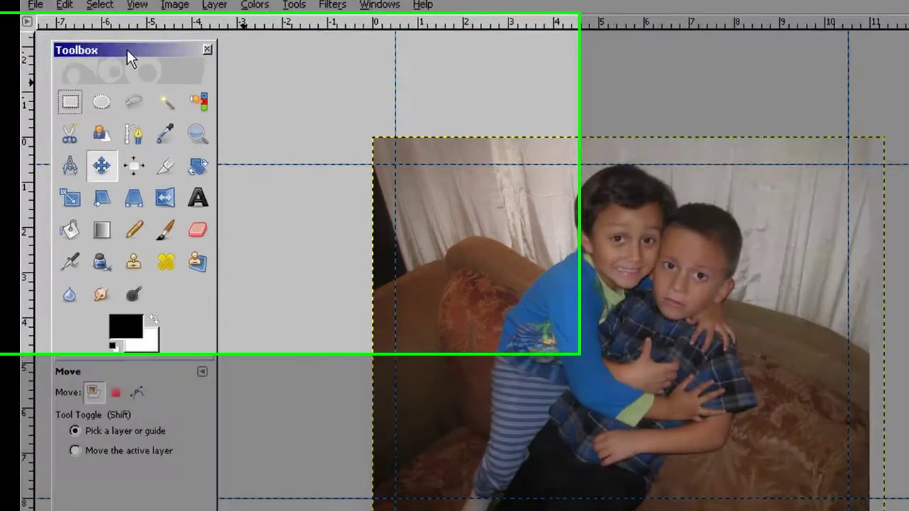
left_click(84, 50)
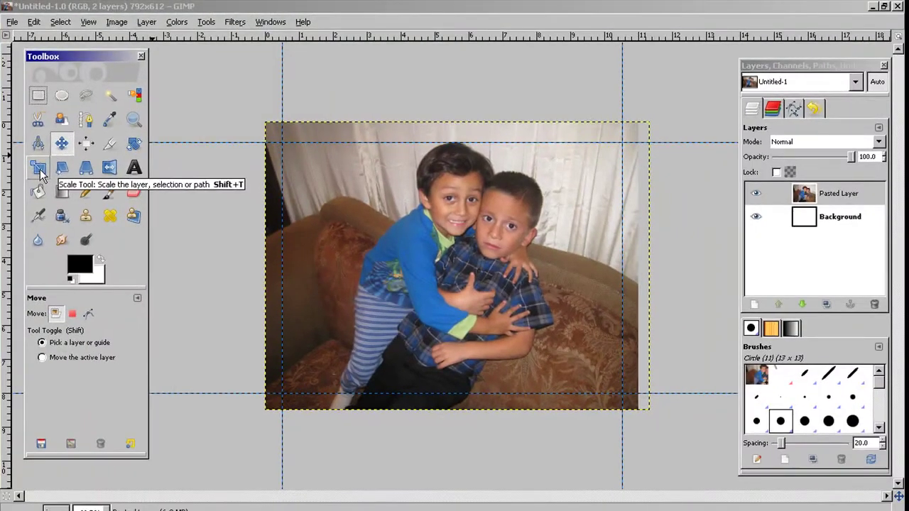
Step: Shrink the pasted photo with the Scale tool in two passes to 701 × 516 pixels
left_click(39, 169)
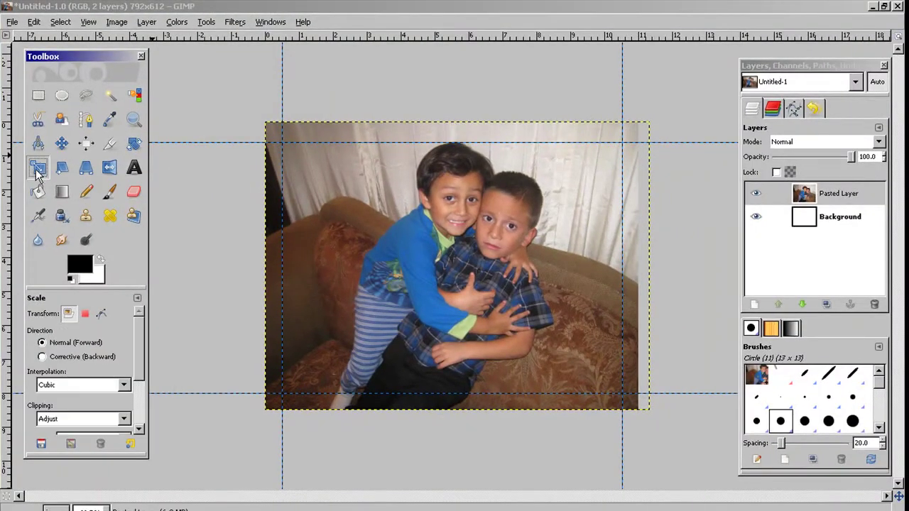
left_click(508, 217)
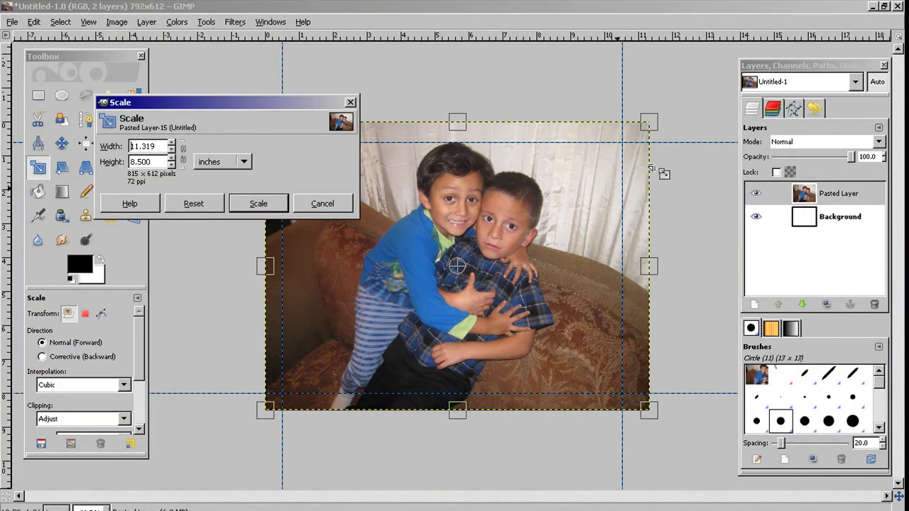
left_click_drag(652, 125, 624, 142)
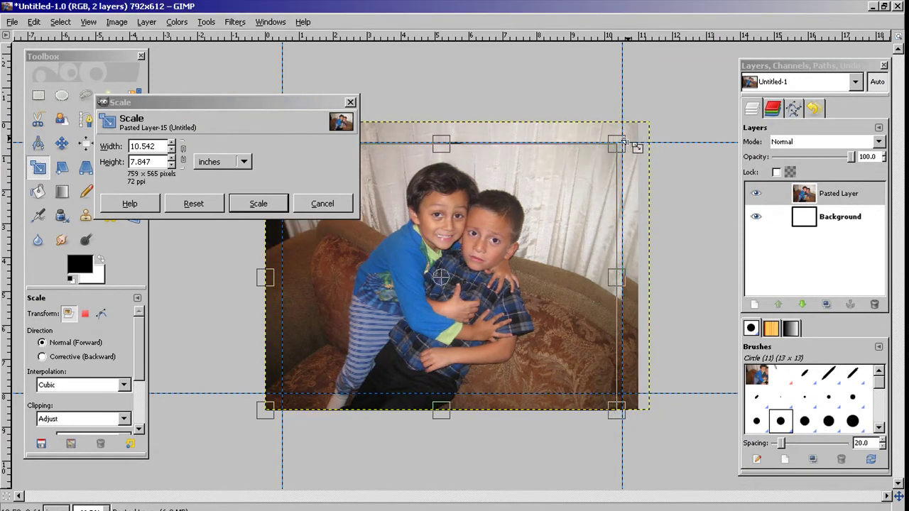
left_click_drag(624, 142, 624, 152)
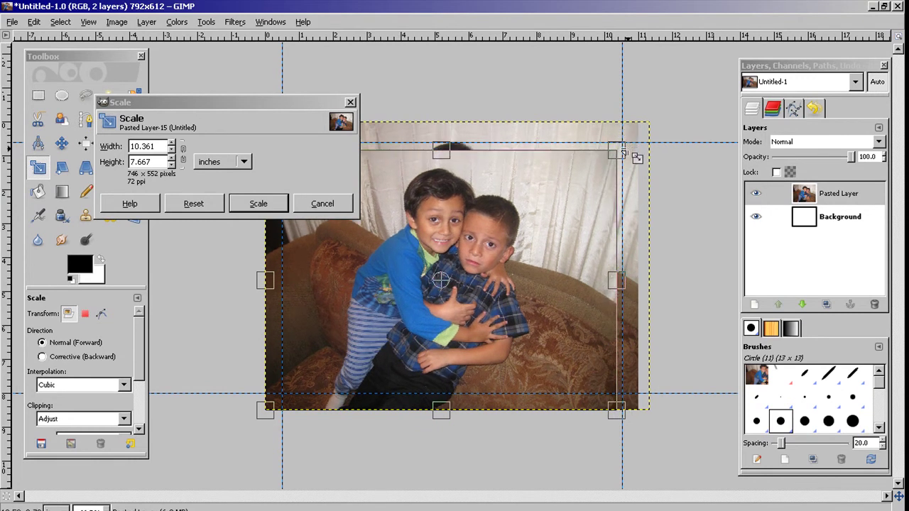
key("Return")
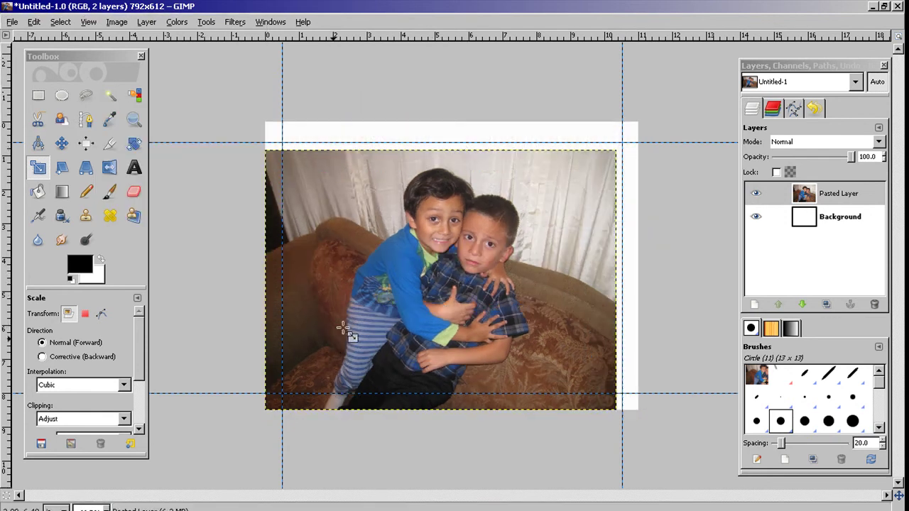
left_click(325, 377)
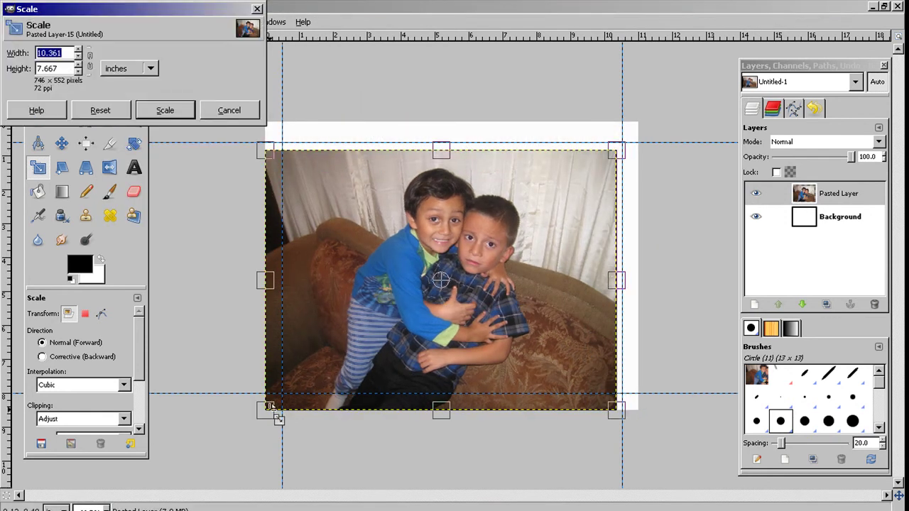
left_click_drag(270, 406, 292, 388)
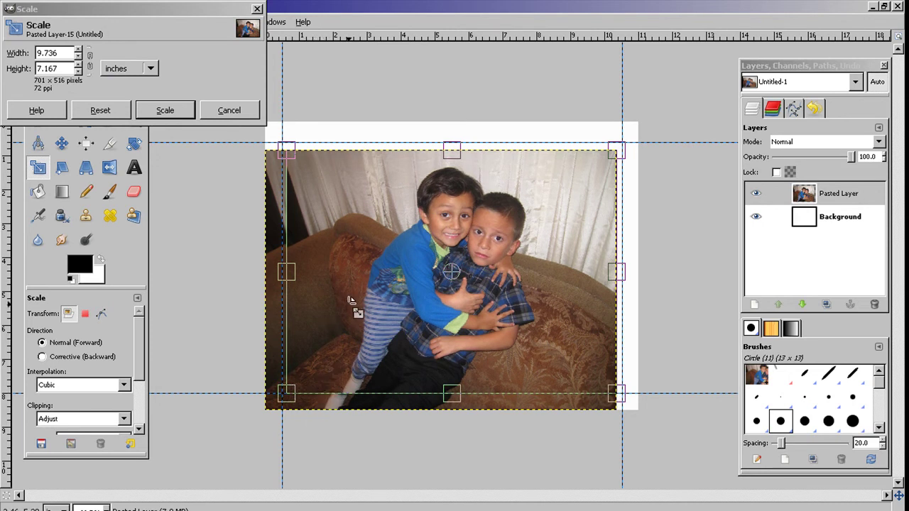
key("Return")
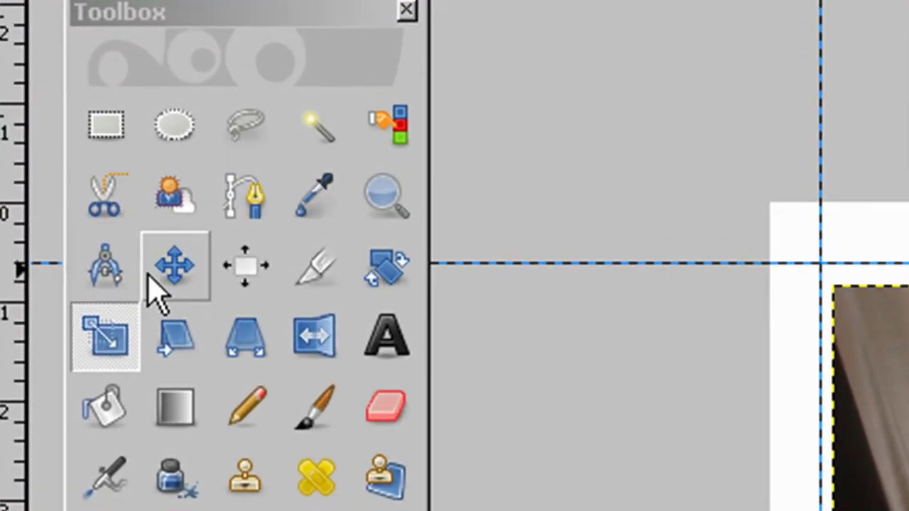
Step: Nudge the pasted photo slightly left so it sits evenly within the page's margin guides
left_click(64, 145)
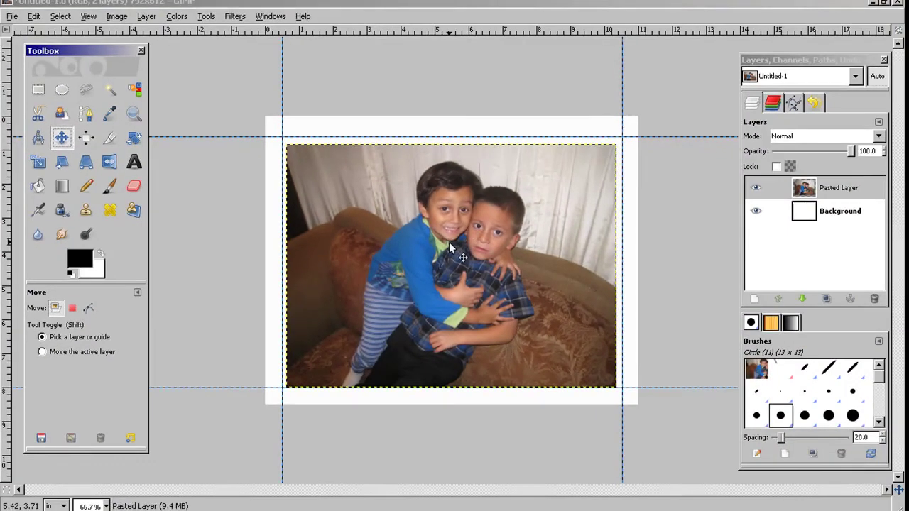
left_click_drag(442, 225, 463, 253)
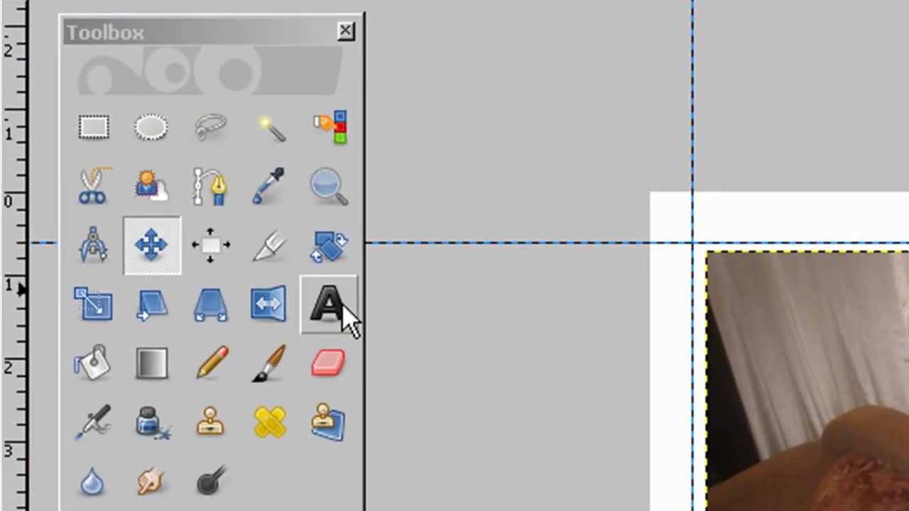
Step: Set the text font to Segoe UI Bold at size 36 with forced auto-hinting
left_click(348, 316)
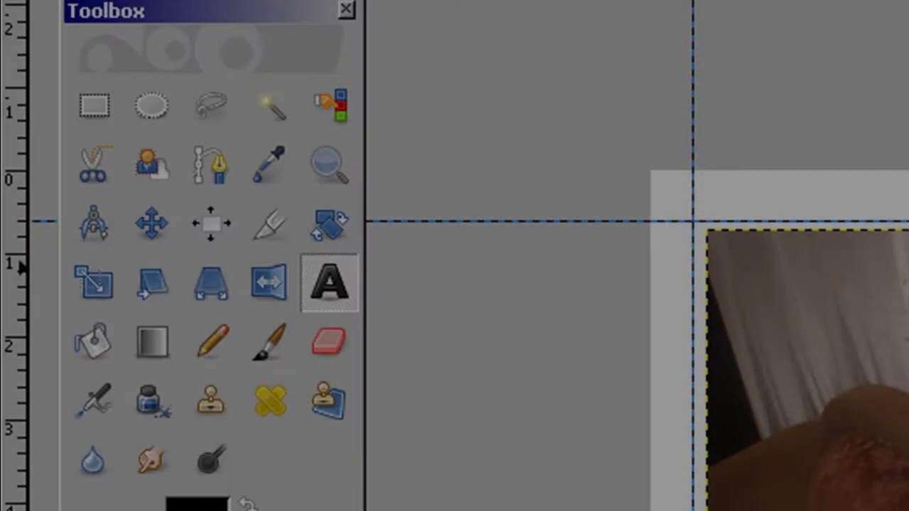
left_click(142, 262)
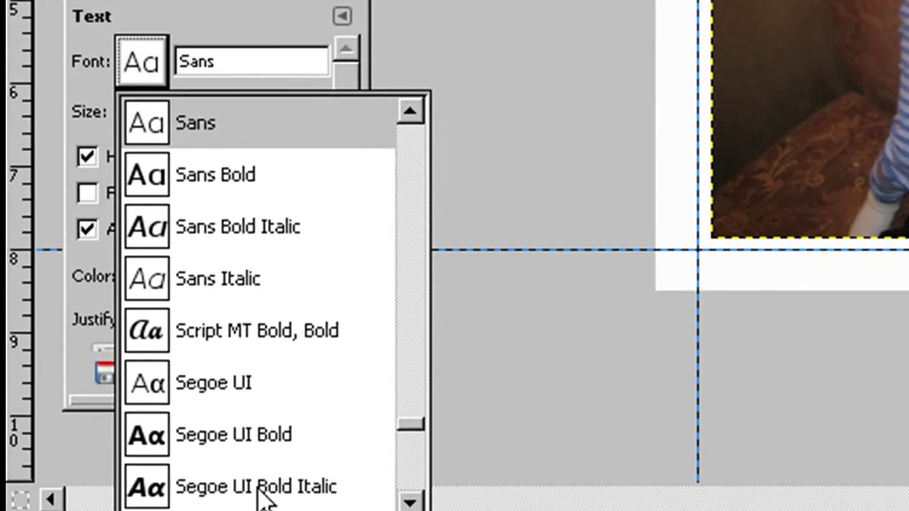
left_click(248, 434)
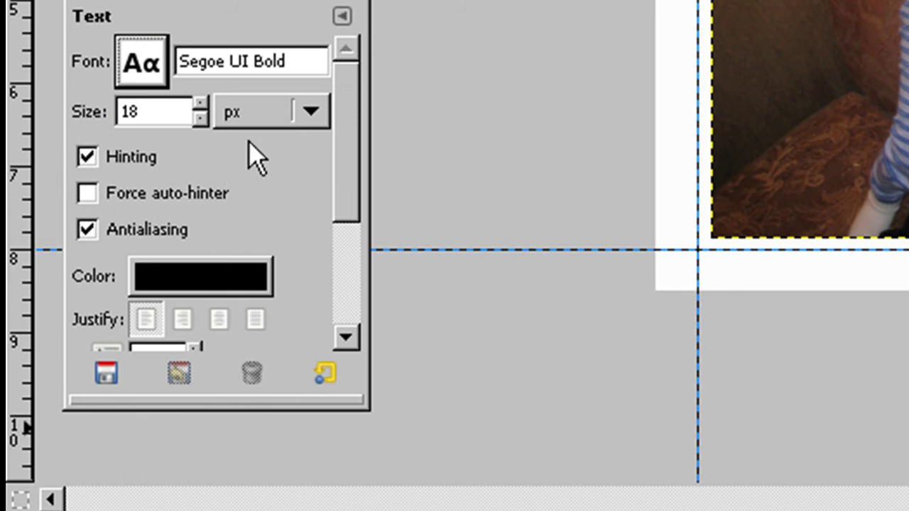
left_click_drag(149, 112, 106, 112)
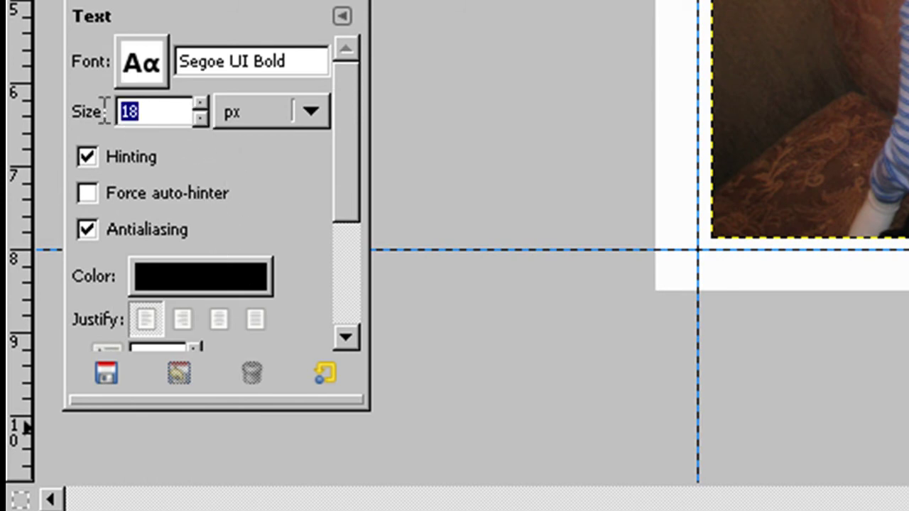
type("36")
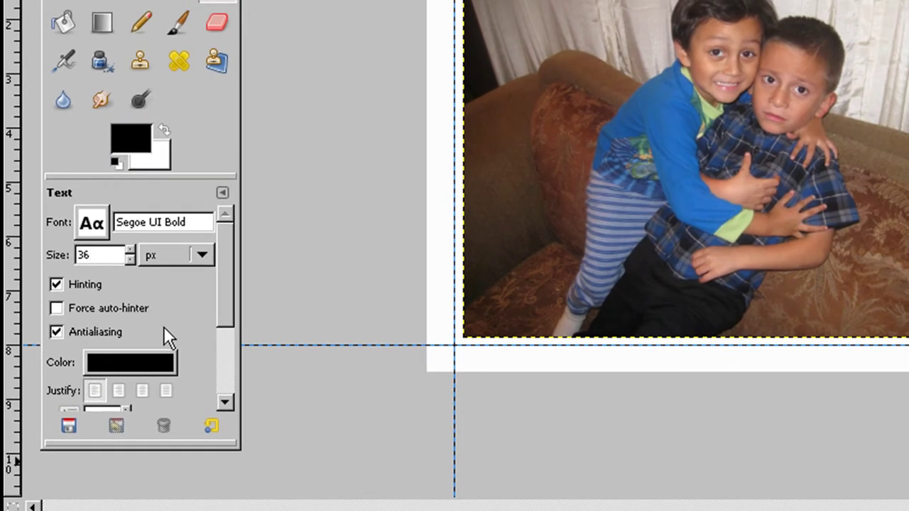
left_click(163, 313)
Step: Make the text colour a bright yellow
left_click(139, 363)
left_click(387, 116)
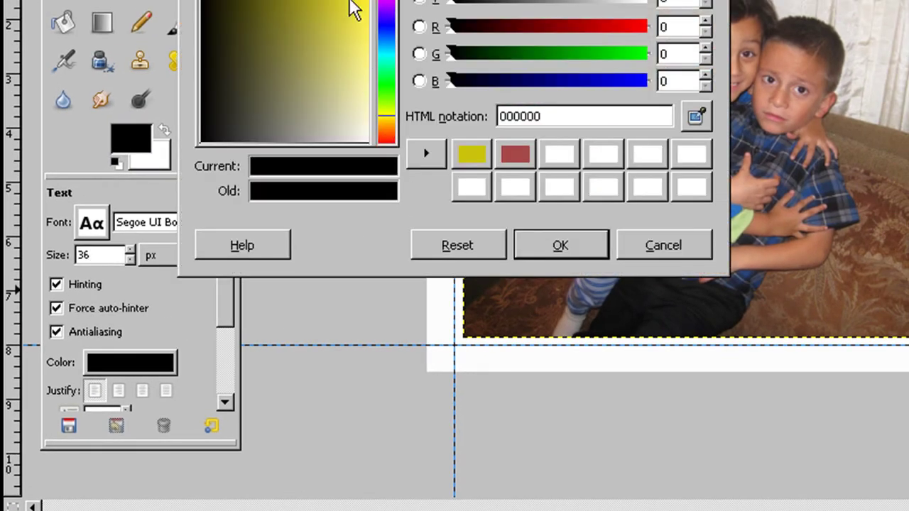
left_click(324, 6)
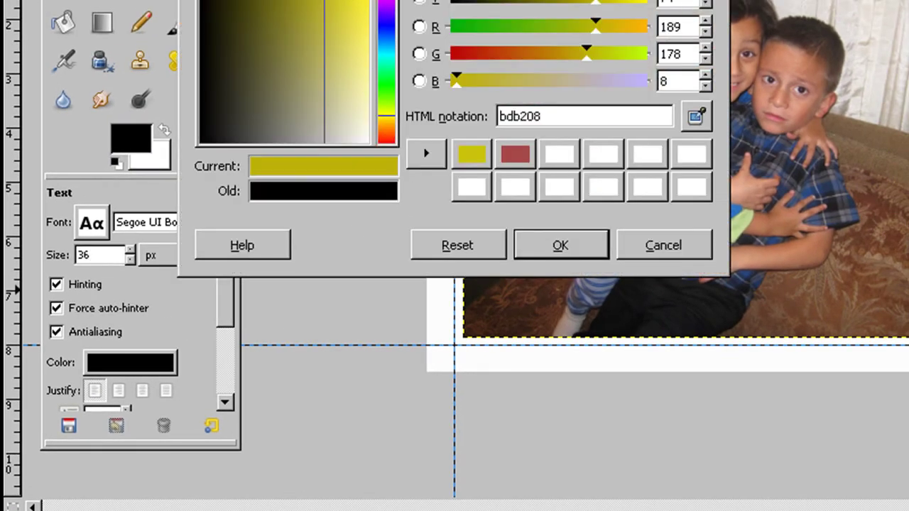
left_click(361, 4)
left_click(560, 245)
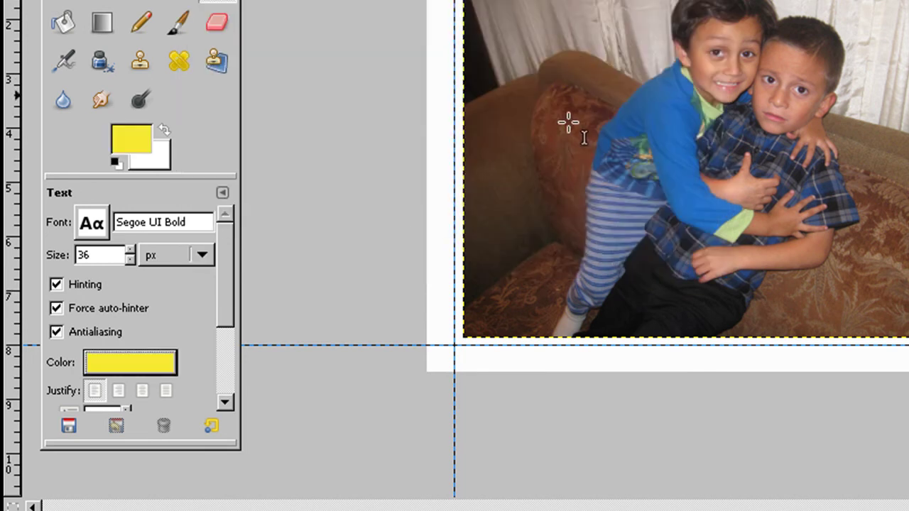
Step: Add a text box on the photo reading 'HAPPY BIRTHDAY'
left_click(535, 257)
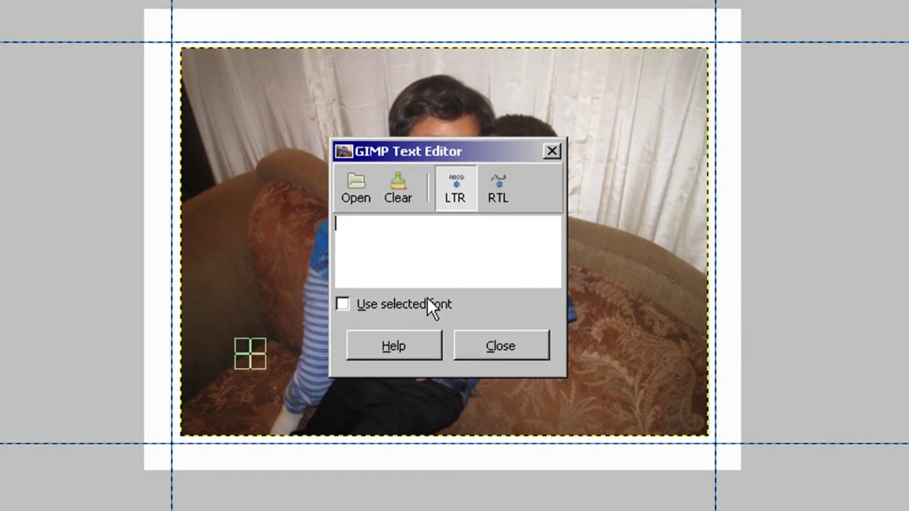
type("HAPPY BIRTHDAY")
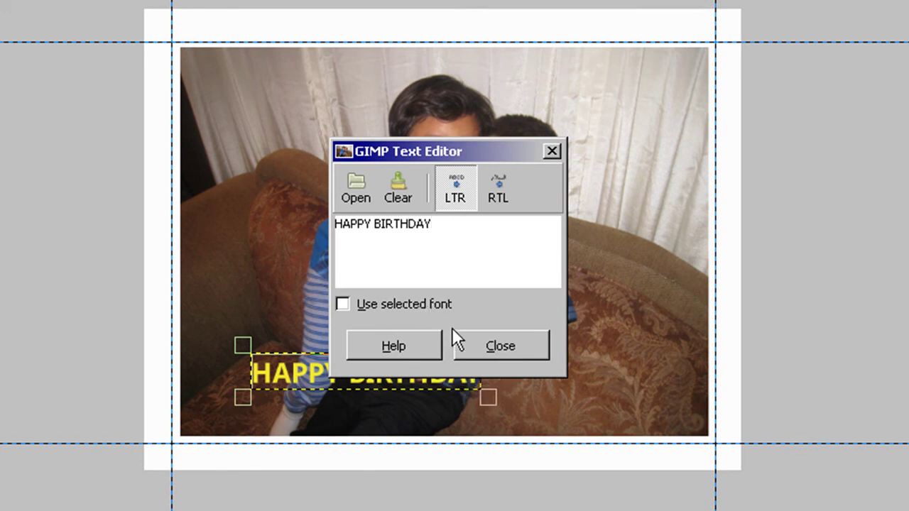
left_click(478, 347)
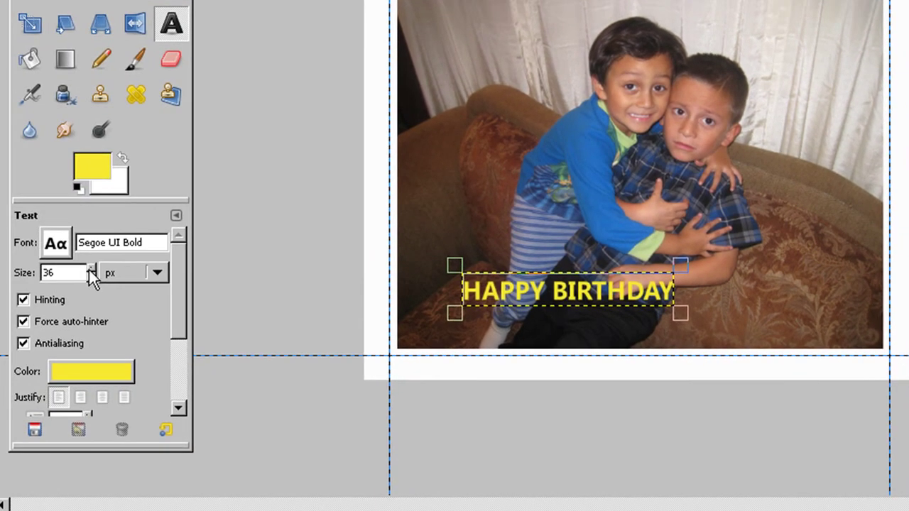
Step: Enlarge the HAPPY BIRTHDAY text to 72 px and shift it slightly left near the photo's bottom
left_click(88, 269)
left_click(89, 268)
left_click(88, 268)
left_click(89, 269)
left_click(89, 268)
left_click(89, 269)
left_click(89, 269)
left_click(89, 269)
left_click(89, 269)
left_click(89, 269)
left_click(89, 268)
left_click(89, 269)
left_click(89, 269)
left_click(89, 269)
left_click(89, 268)
left_click(89, 269)
left_click(89, 269)
left_click(88, 268)
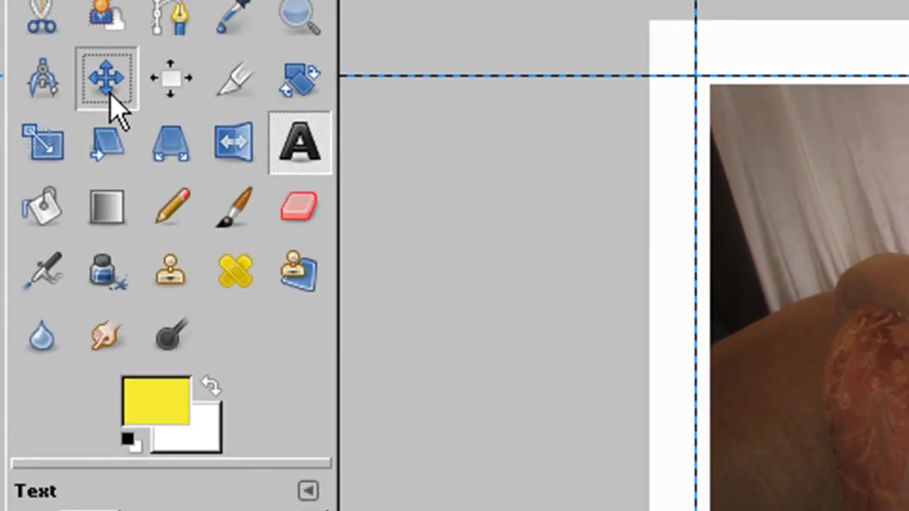
left_click(108, 94)
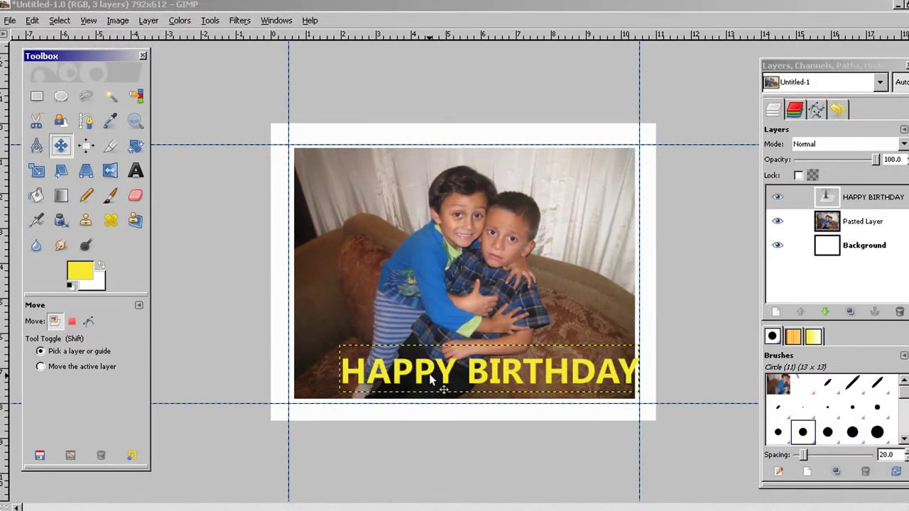
left_click_drag(440, 379, 419, 379)
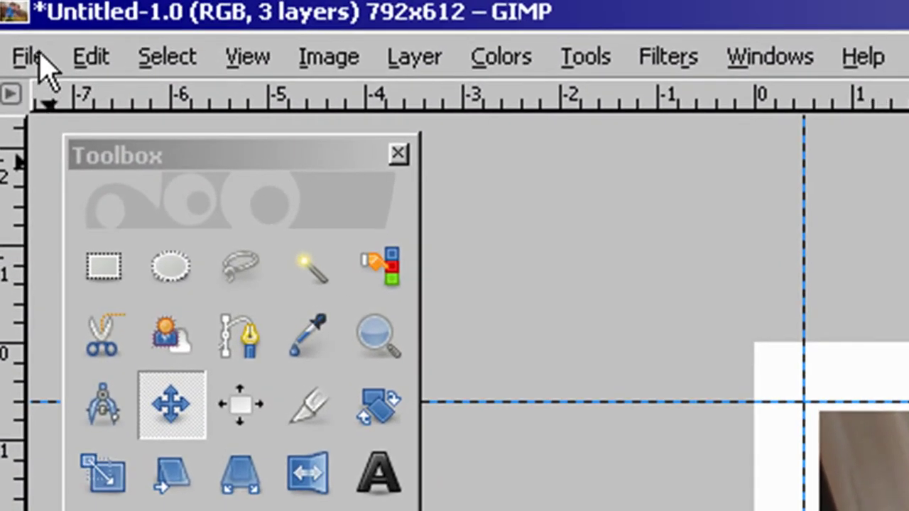
Step: Save the template as Happybirthday.xcf, replacing the existing file of that name
left_click(39, 58)
left_click(138, 419)
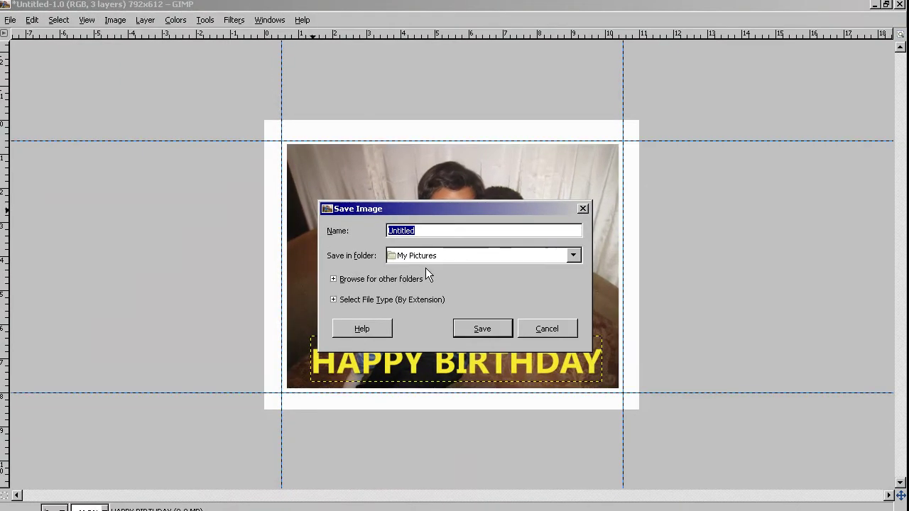
type("Qu")
key("BackSpace")
key("BackSpace")
type("Happybirthday")
left_click(480, 329)
left_click(503, 339)
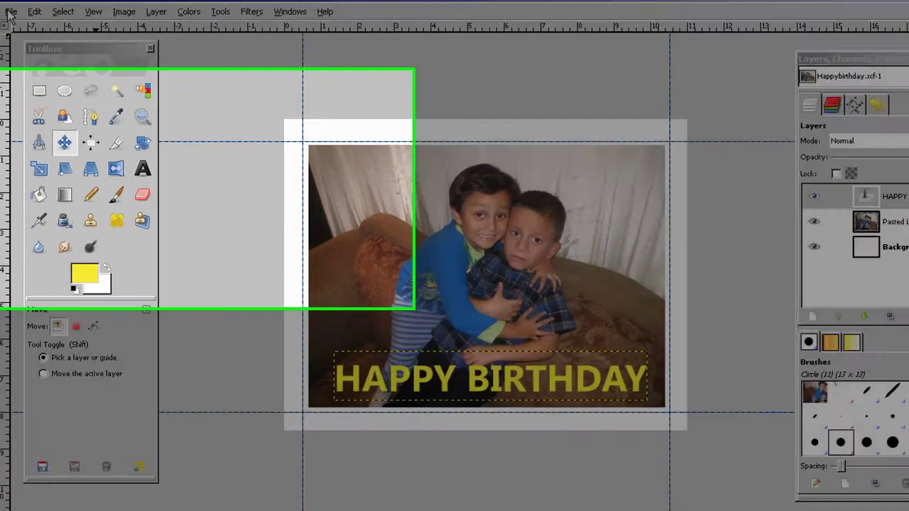
Step: Start a print job on the Auto Canon MP250 series printer and open its preferences
left_click(11, 11)
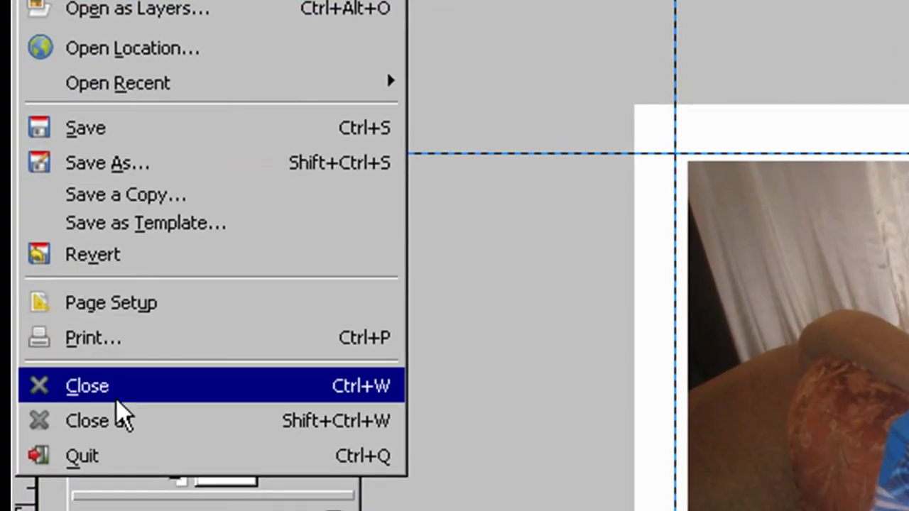
left_click(148, 350)
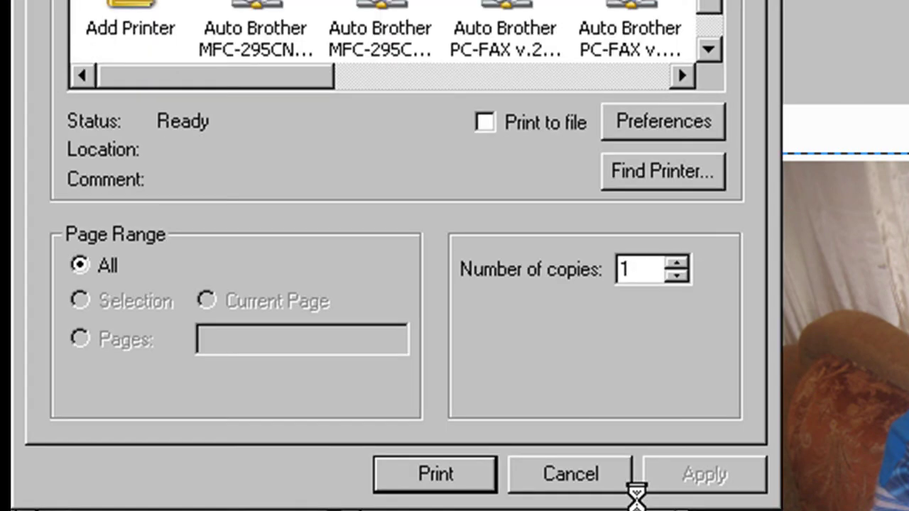
left_click_drag(328, 86, 359, 91)
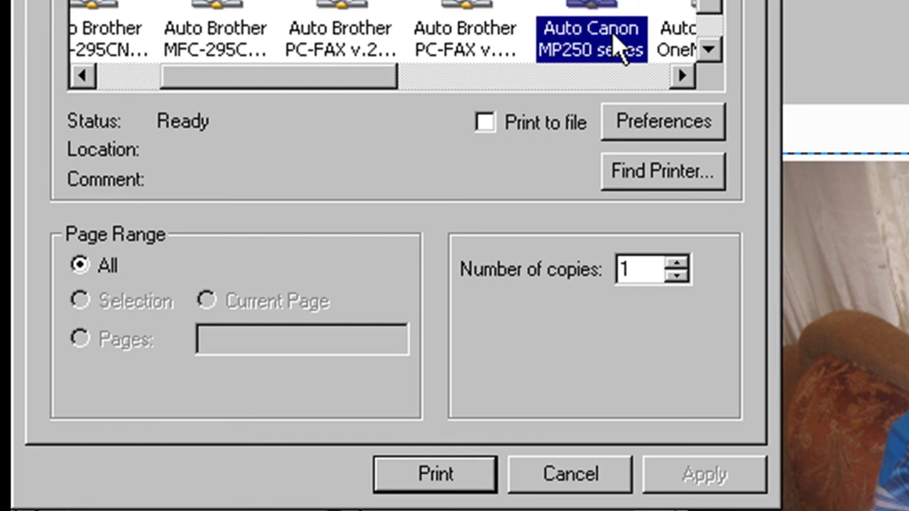
left_click(428, 78)
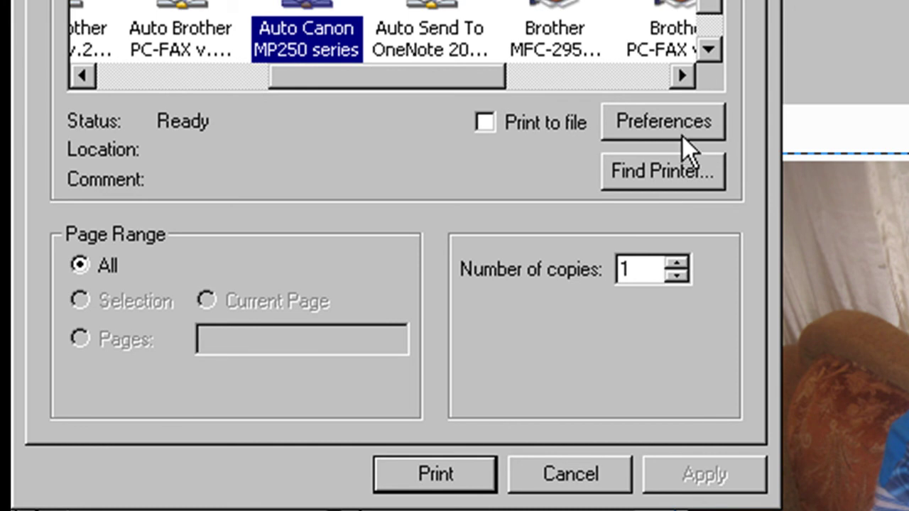
left_click(682, 130)
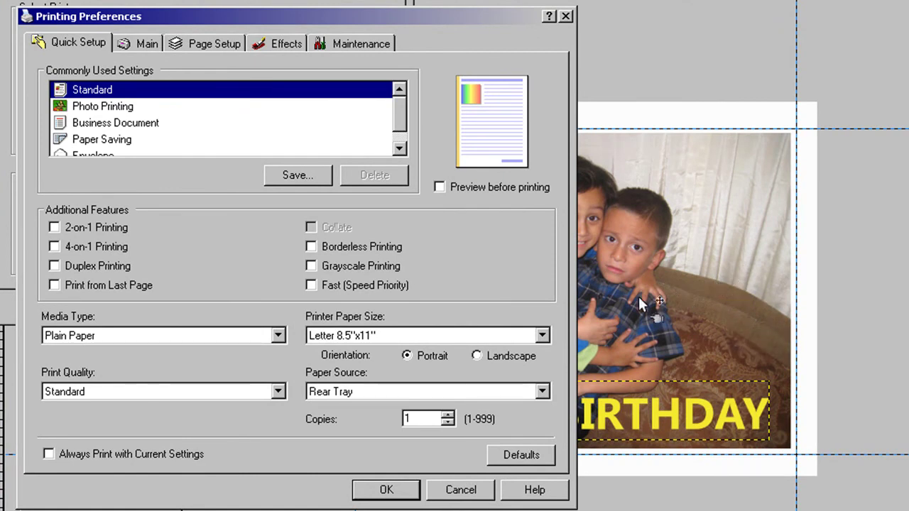
Step: Set the Canon preferences to landscape orientation, Plain Paper media and Standard print quality
left_click(475, 356)
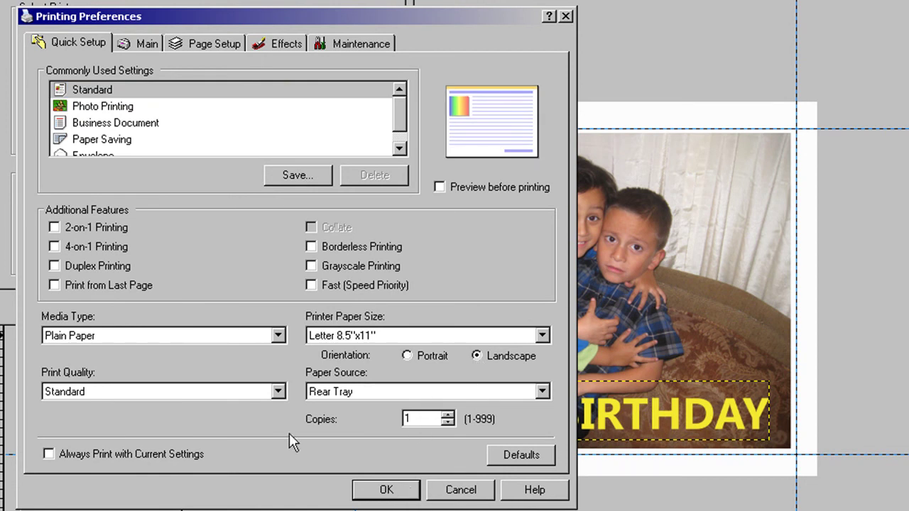
left_click(278, 338)
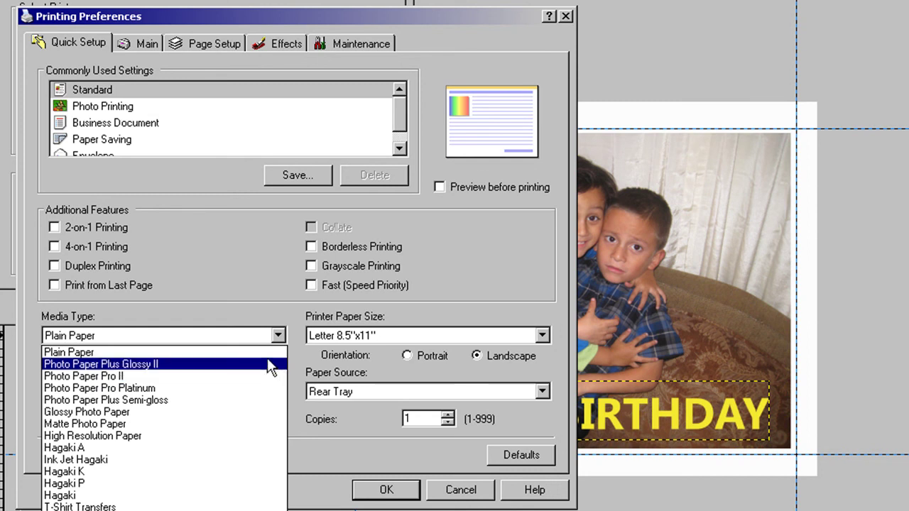
left_click(270, 353)
left_click(272, 340)
left_click(257, 351)
left_click(98, 395)
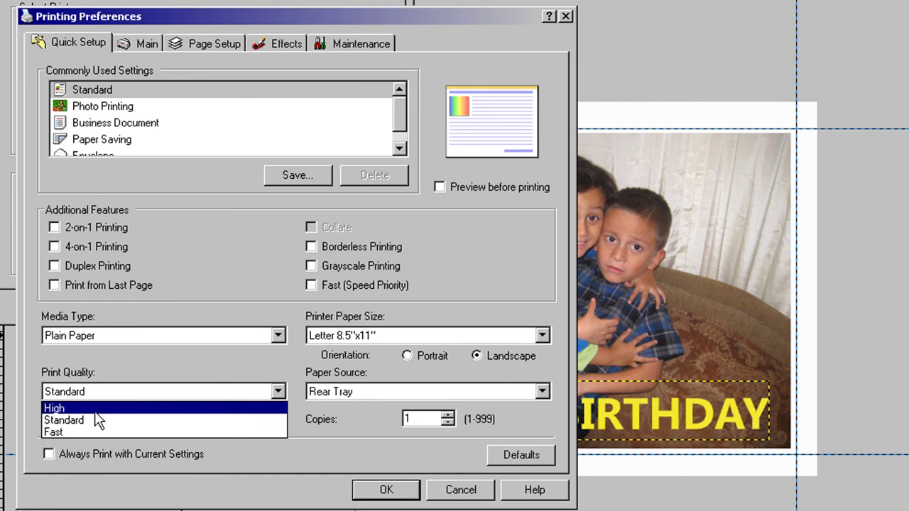
left_click(95, 430)
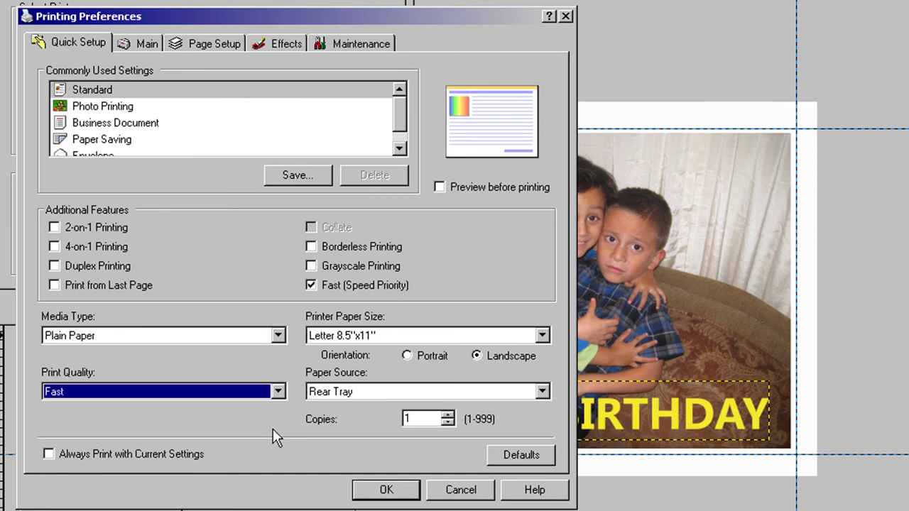
left_click(211, 405)
left_click(202, 420)
left_click(216, 341)
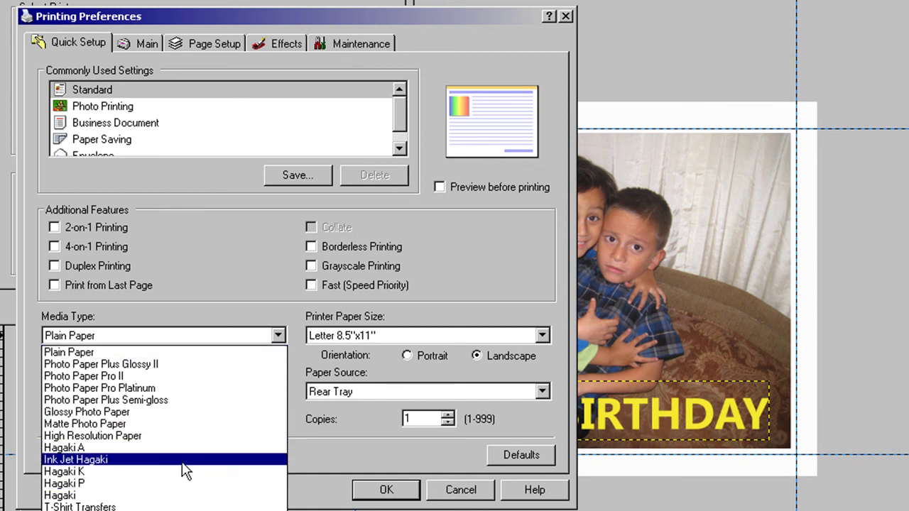
left_click(192, 352)
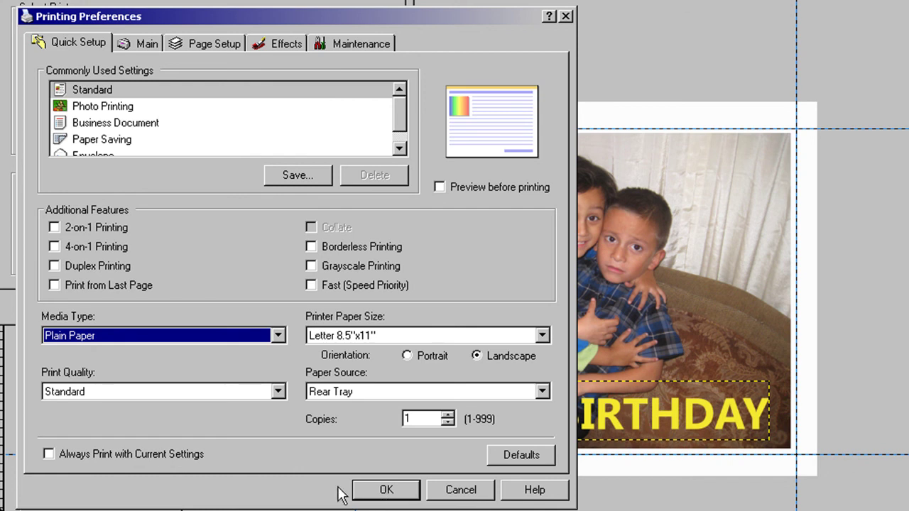
Step: Confirm the preferences, print the card, and move the printer's paper notice aside
left_click(386, 492)
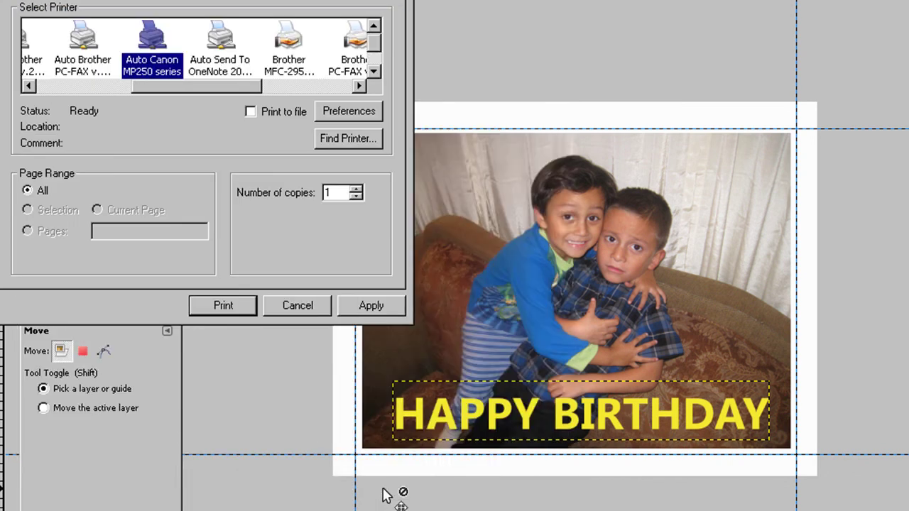
left_click(213, 307)
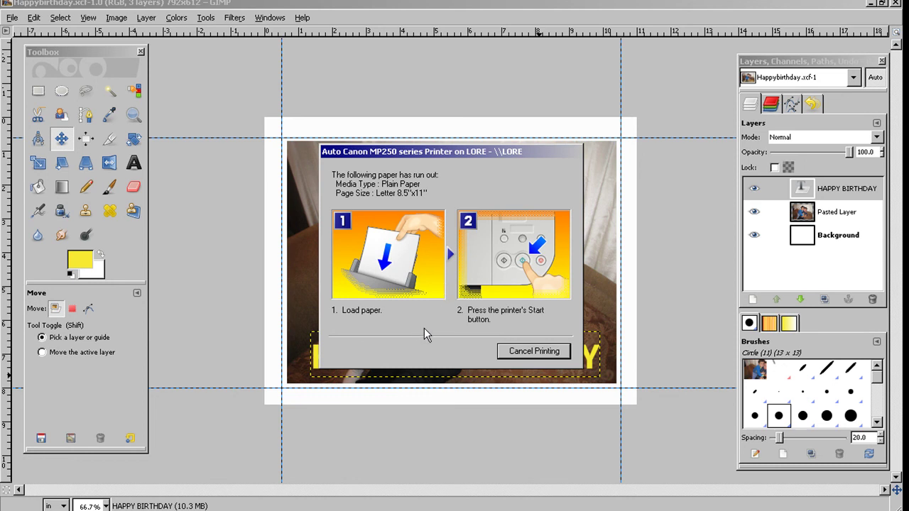
left_click_drag(488, 154, 482, 147)
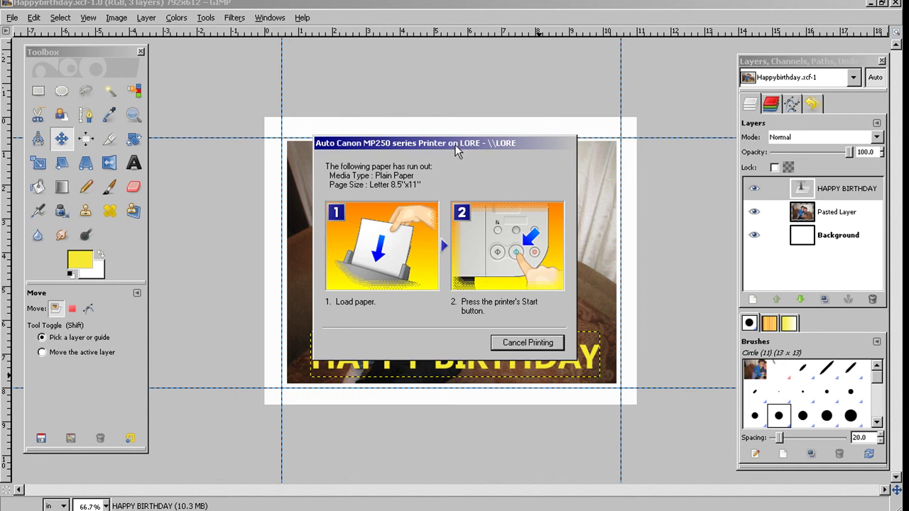
left_click_drag(449, 140, 444, 101)
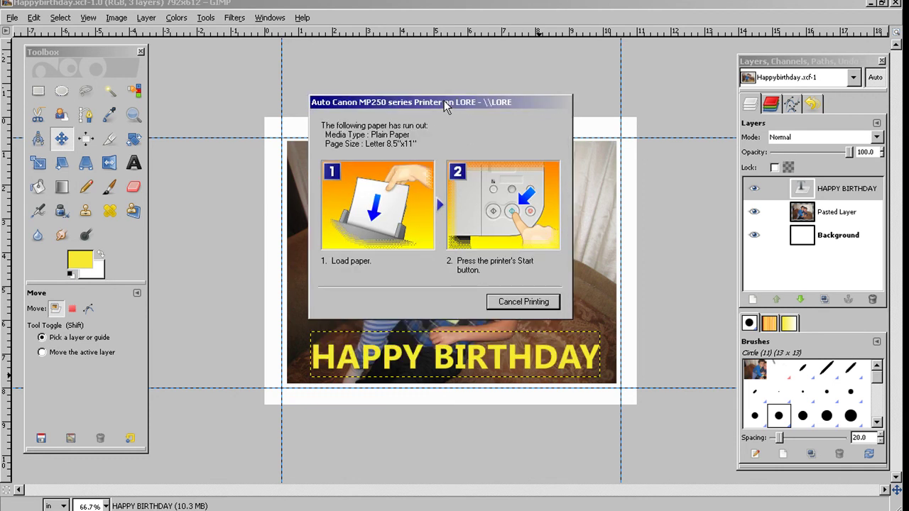